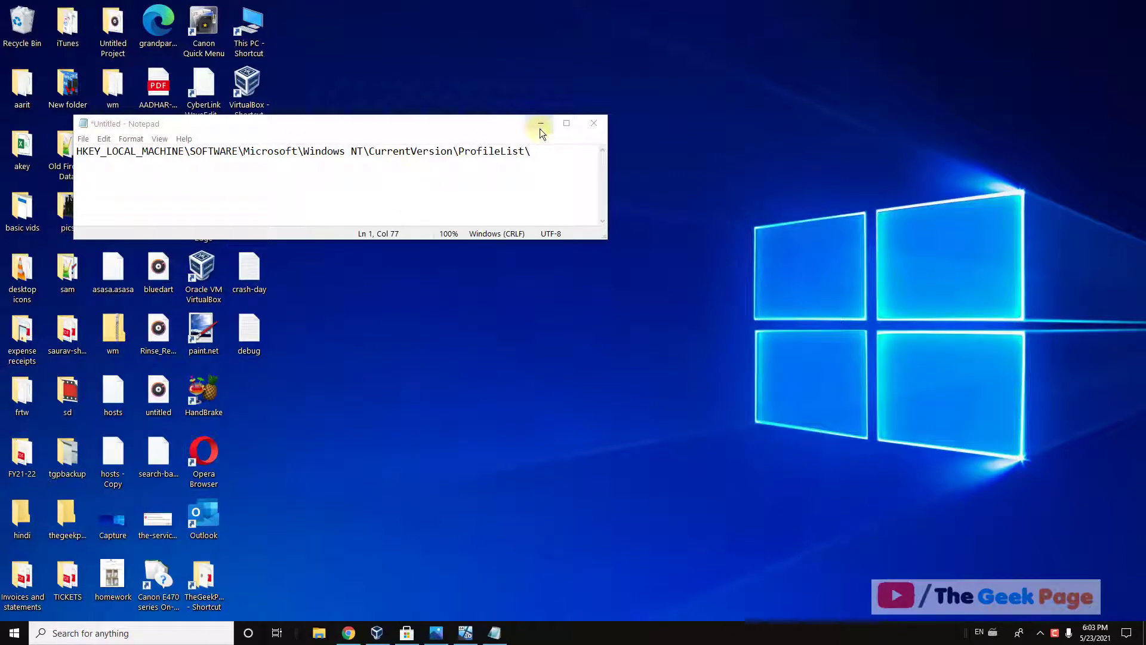
Minimize the Notepad note and launch Registry Editor from a regedit search with admin rights
left_click(540, 127)
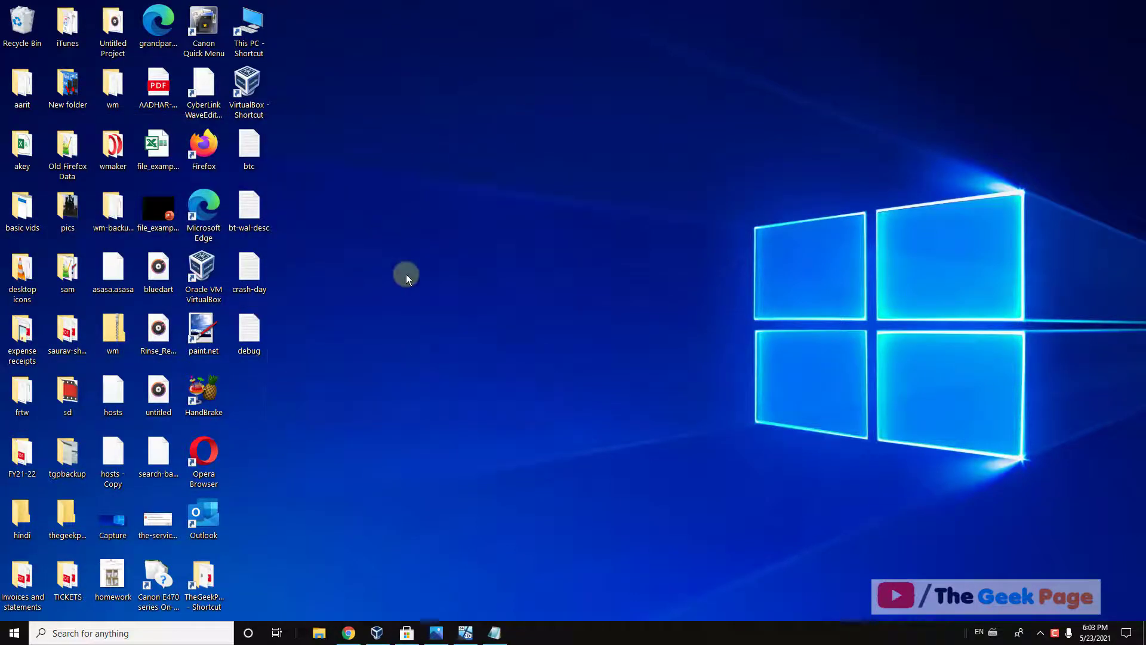
left_click(156, 633)
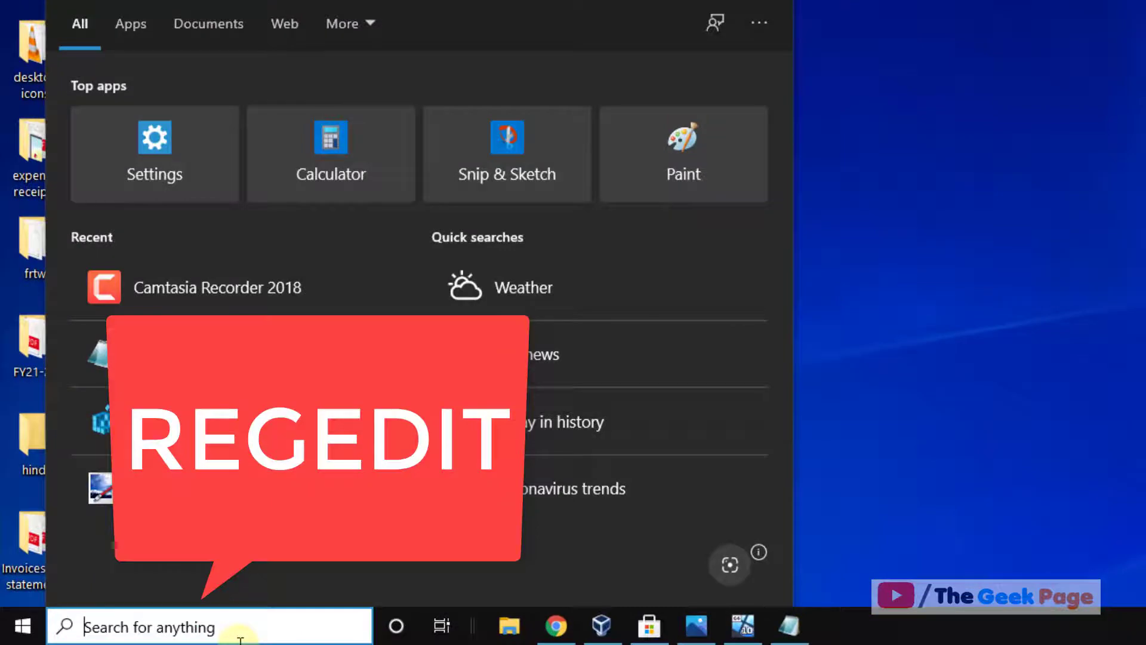
type("re")
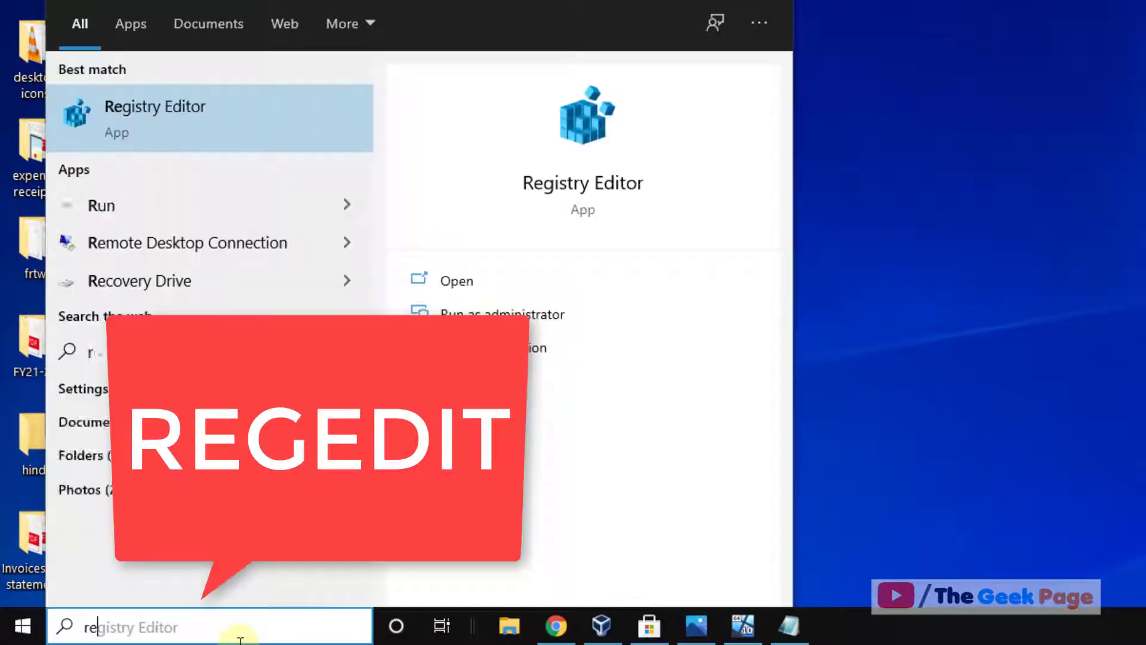
type("gedit")
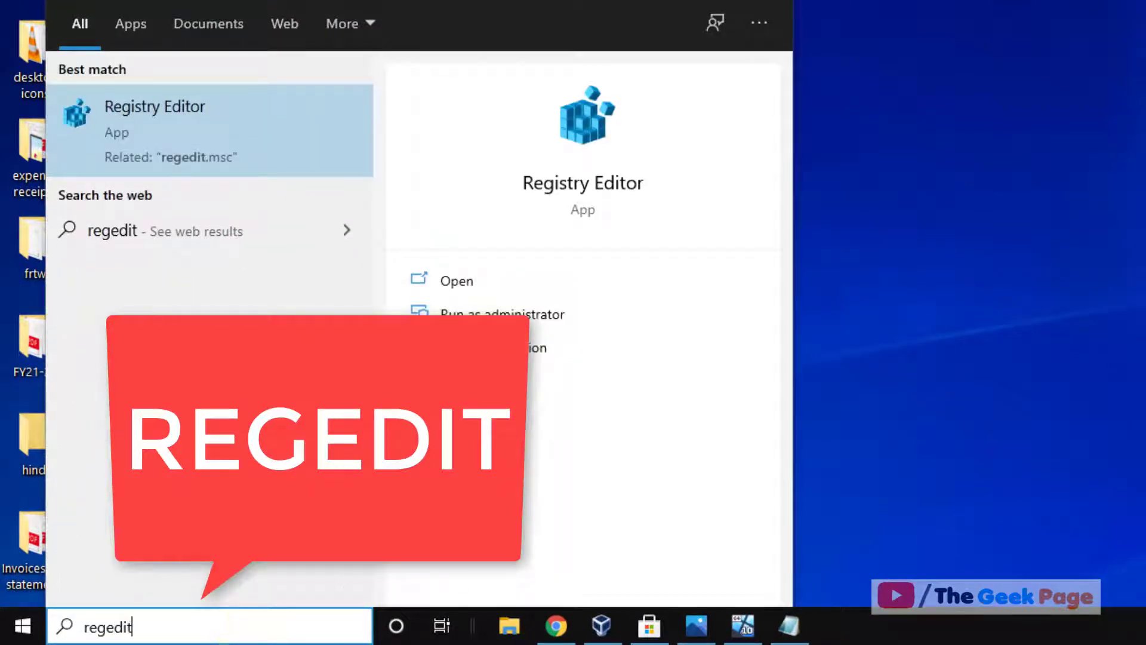
left_click(167, 131)
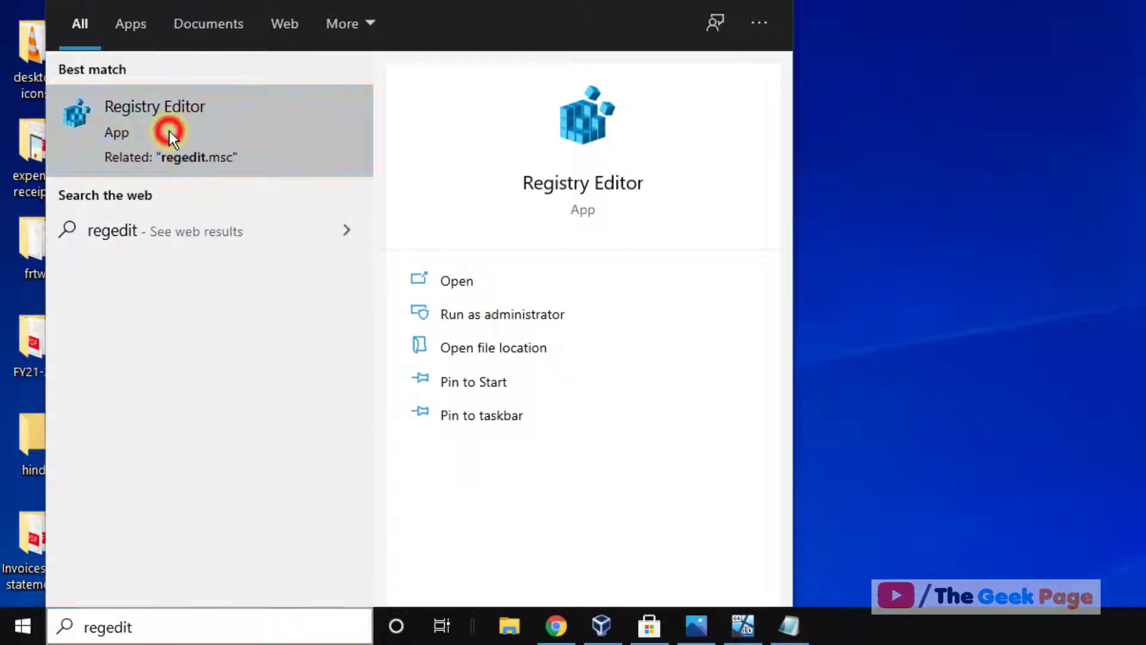
left_click(860, 234)
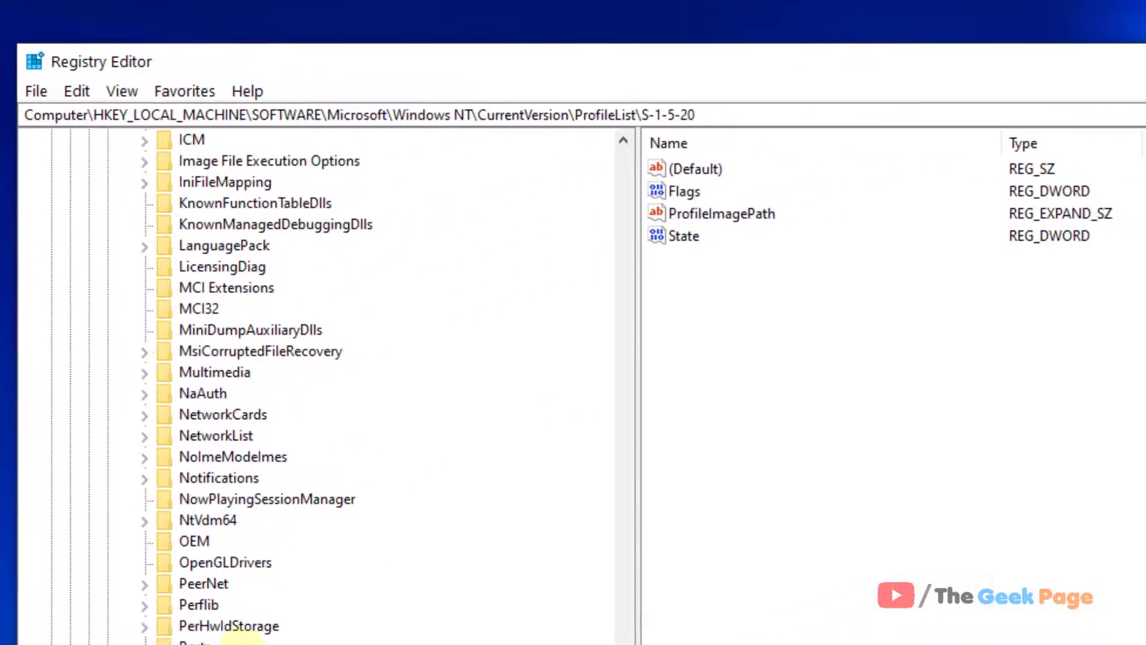
Bring the Notepad note holding the ProfileList path back to the front and reposition it
key("alt+Tab")
left_click_drag(98, 0, 681, 230)
left_click_drag(967, 279, 22, 297)
left_click(34, 269)
left_click(382, 325)
Point out each part of HKEY_LOCAL_MACHINE\SOFTWARE\Microsoft\Windows NT\CurrentVersion\ProfileList, then copy the whole path
double_click(171, 333)
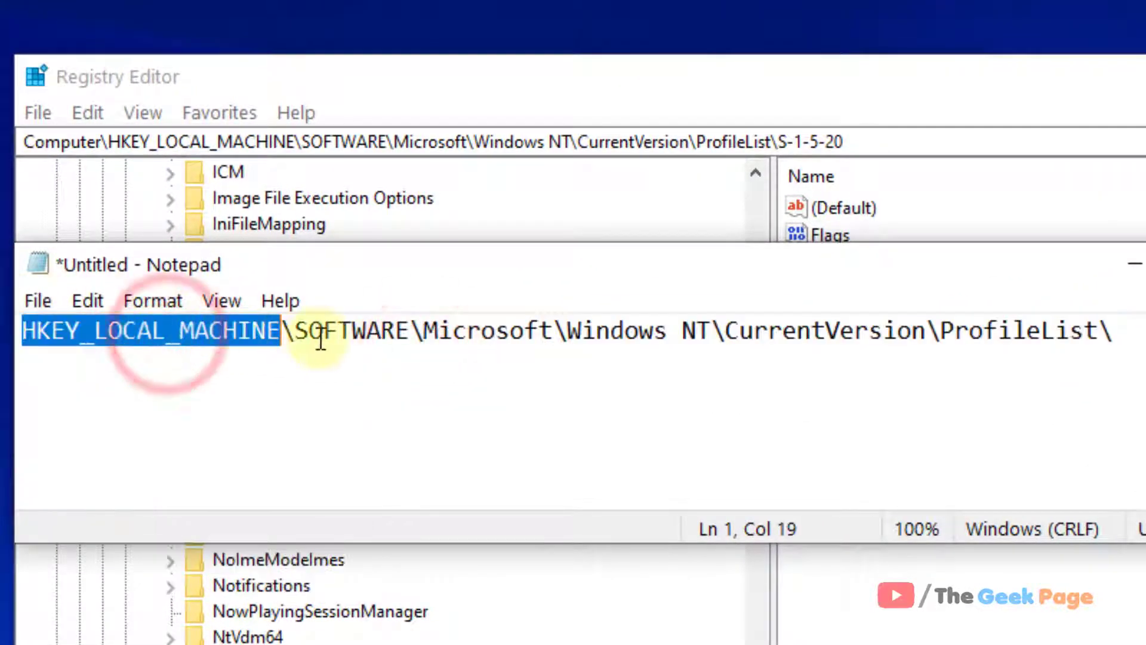
double_click(355, 332)
double_click(463, 331)
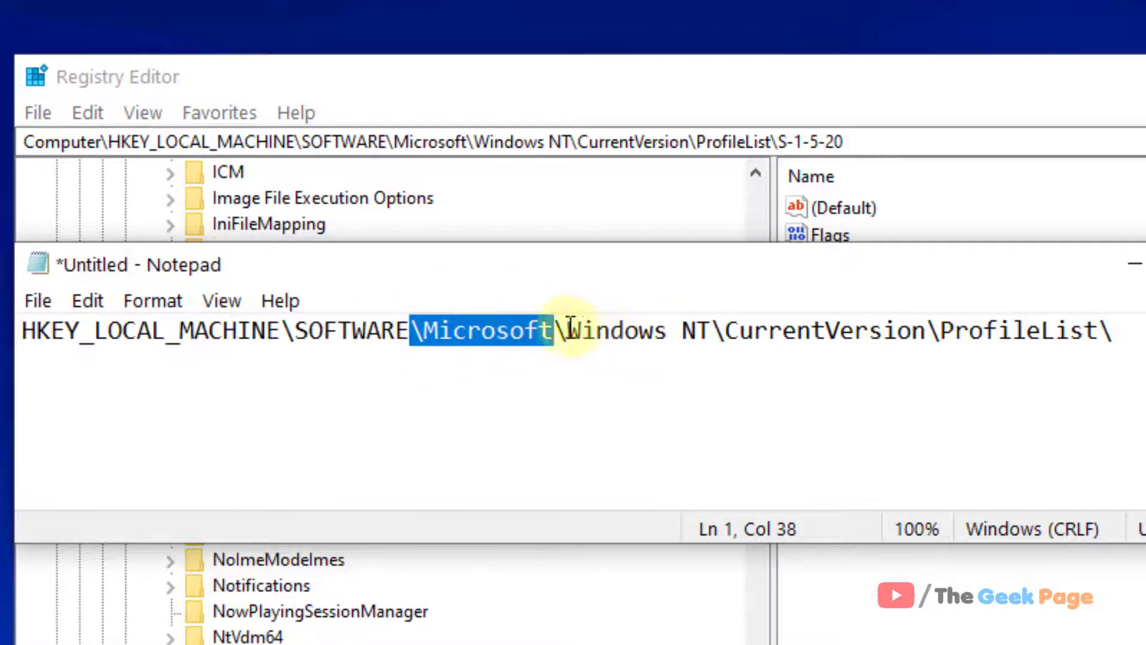
left_click_drag(566, 332, 712, 331)
double_click(770, 331)
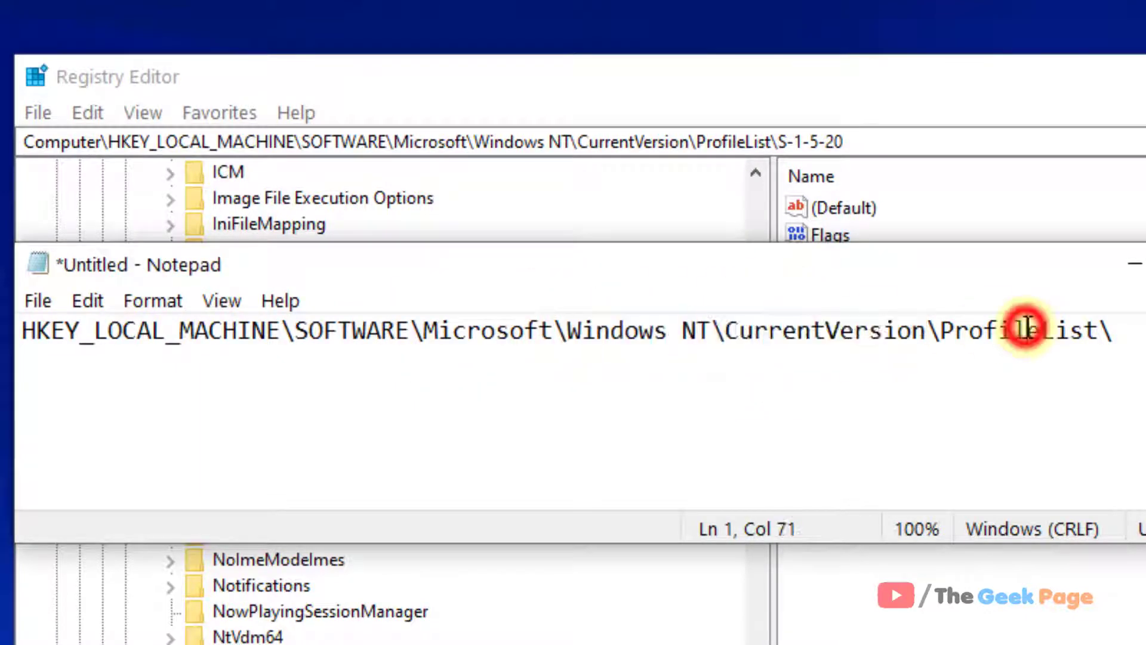
double_click(1023, 331)
left_click_drag(1115, 331, 3, 331)
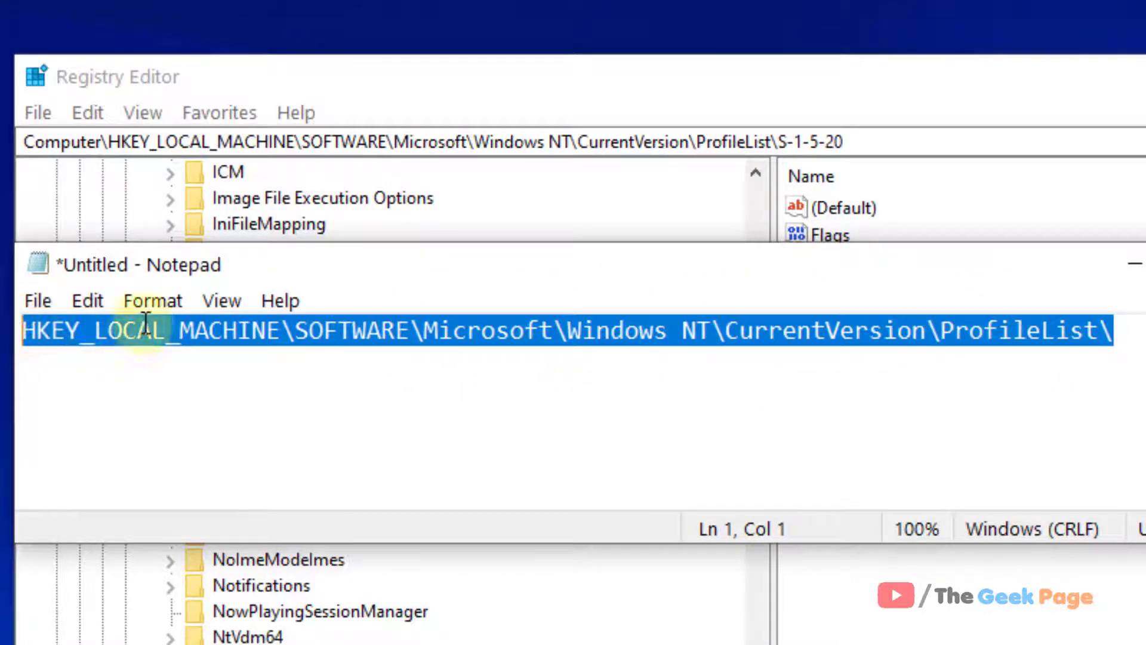
right_click(187, 335)
left_click(243, 427)
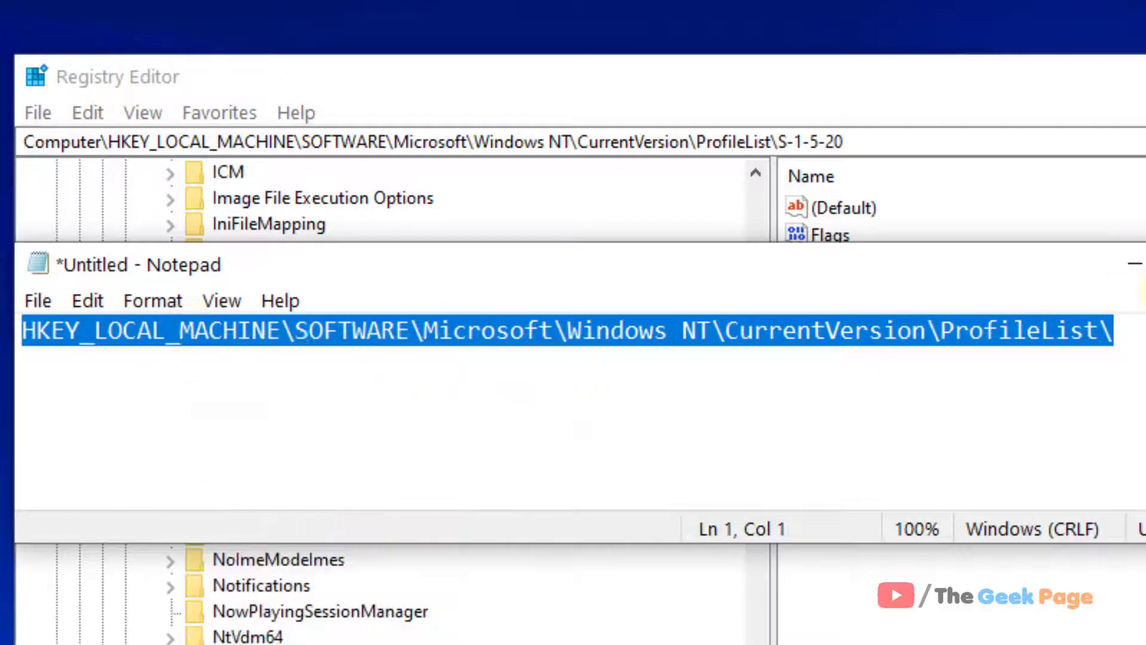
Paste the ProfileList path into Registry Editor's address bar and go to that key
left_click(1135, 263)
left_click(898, 137)
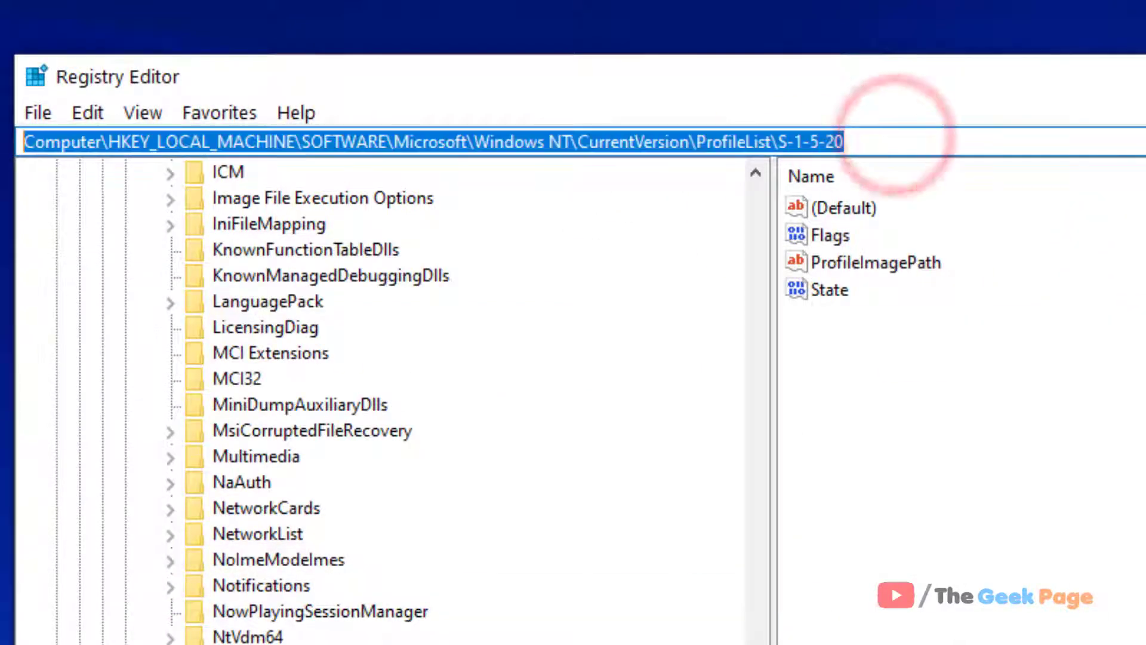
right_click(167, 142)
left_click(228, 263)
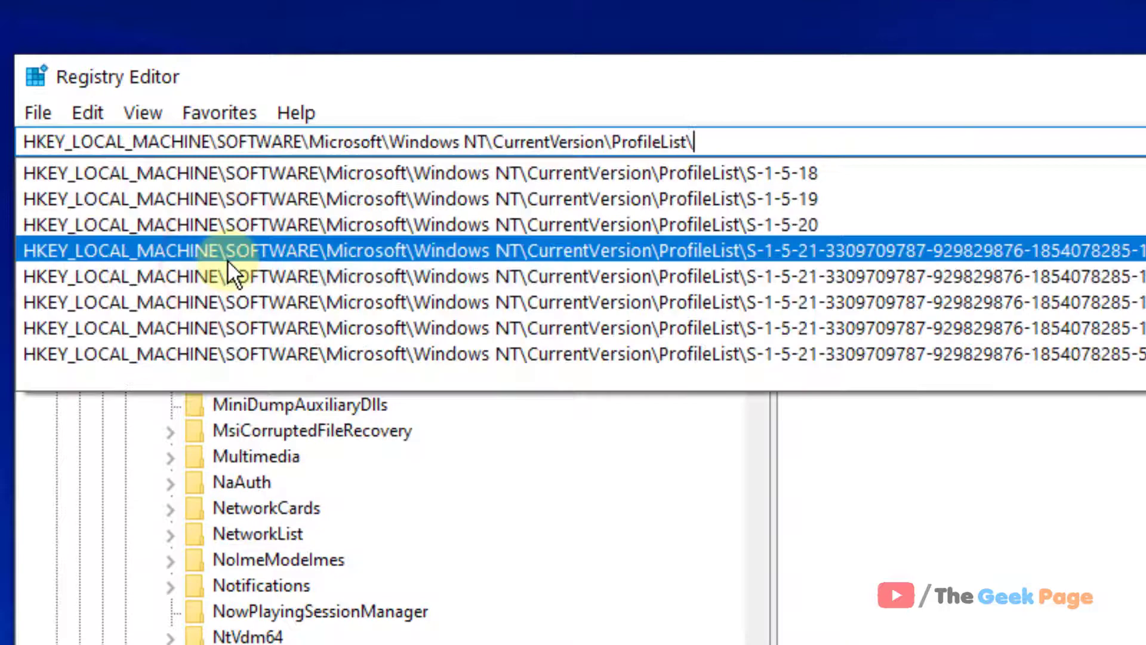
key("Return")
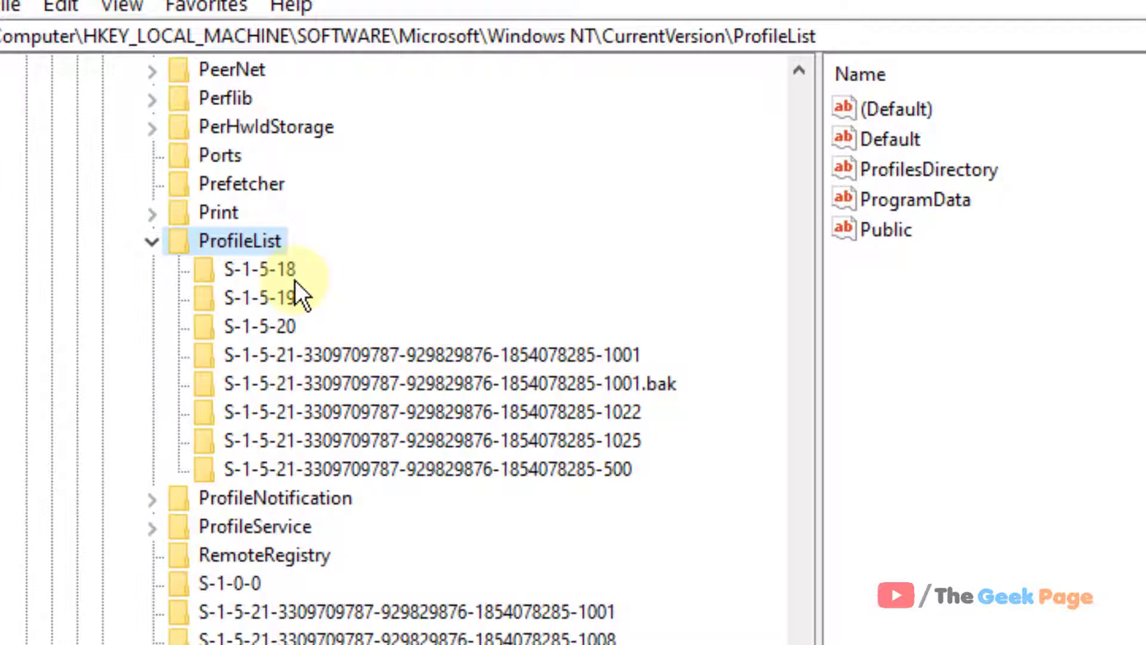
Inspect the values of S-1-5-18, S-1-5-19 and S-1-5-20, ending back on S-1-5-18
left_click(295, 280)
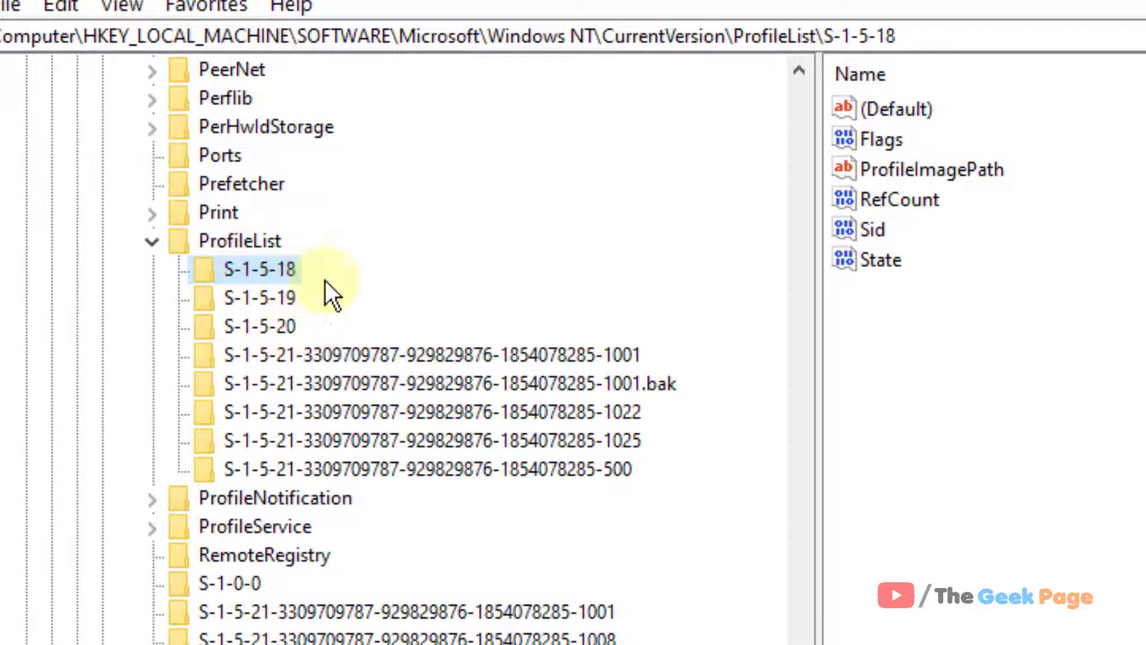
left_click(247, 299)
left_click(247, 325)
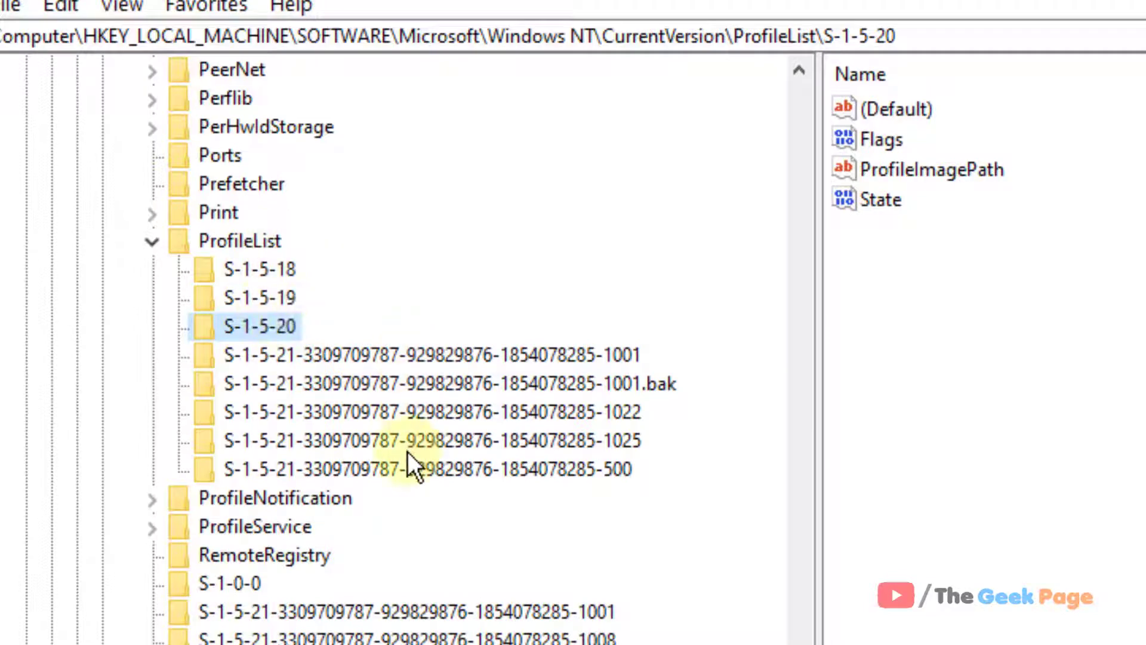
left_click(274, 268)
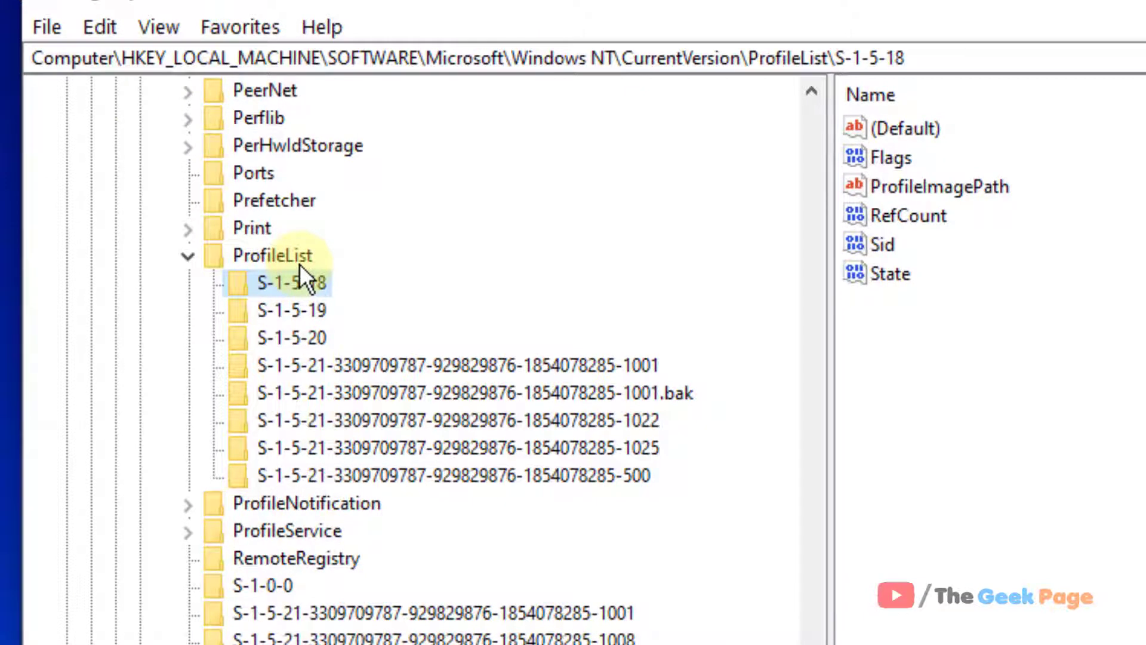
Export a registry backup file named backup12 into the basic vids folder
left_click(55, 36)
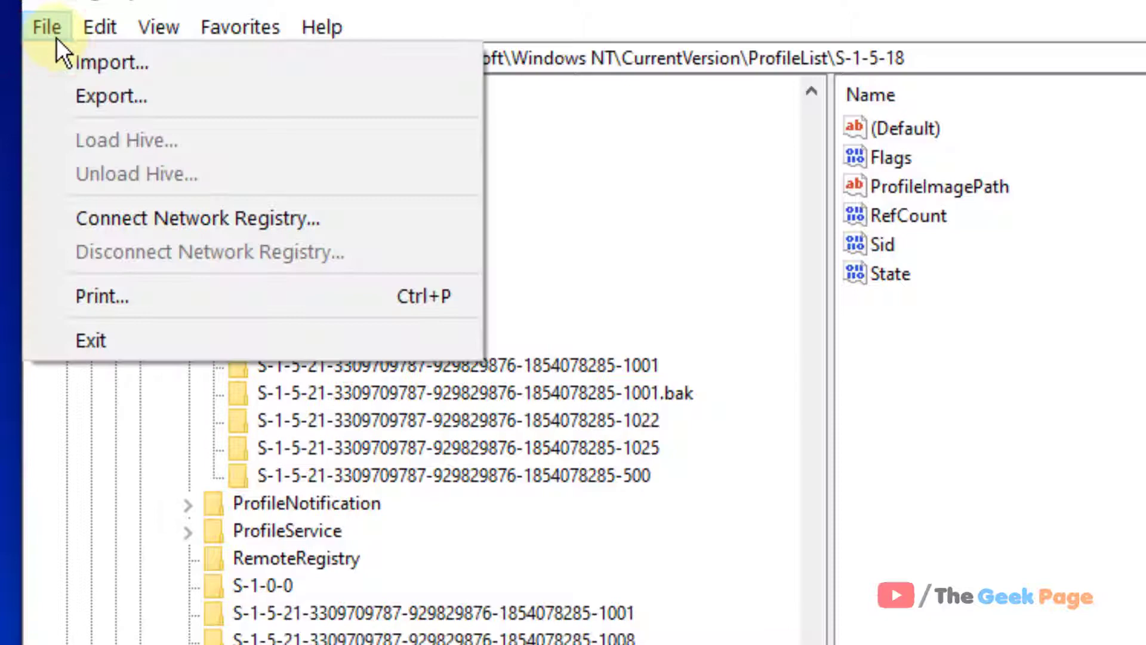
left_click(97, 91)
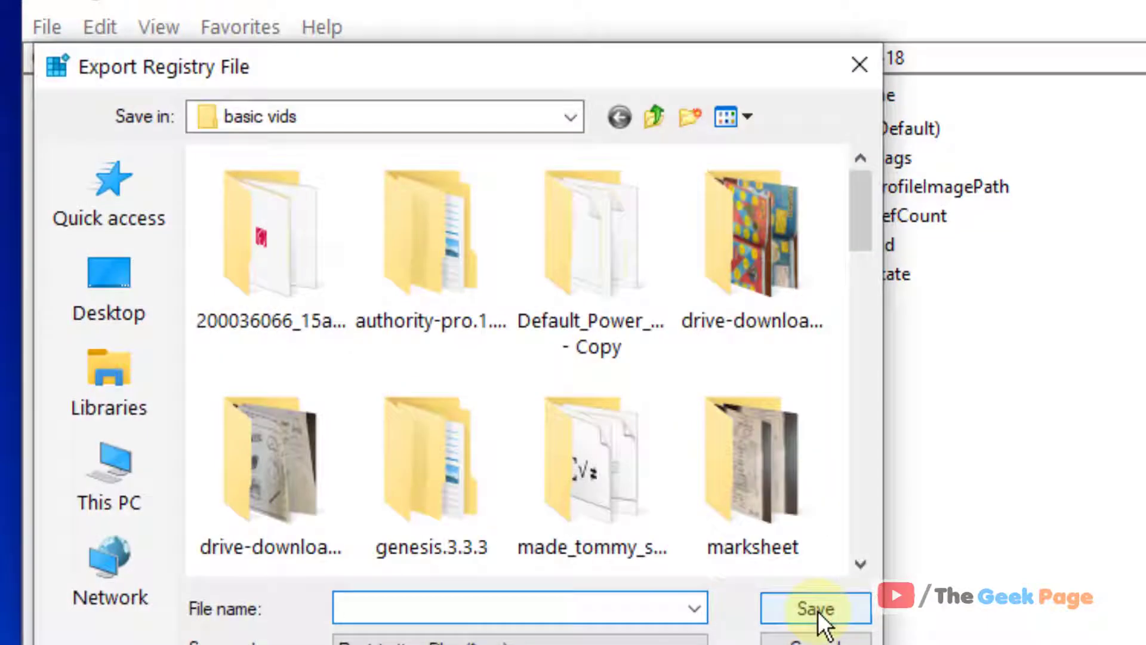
type("ba")
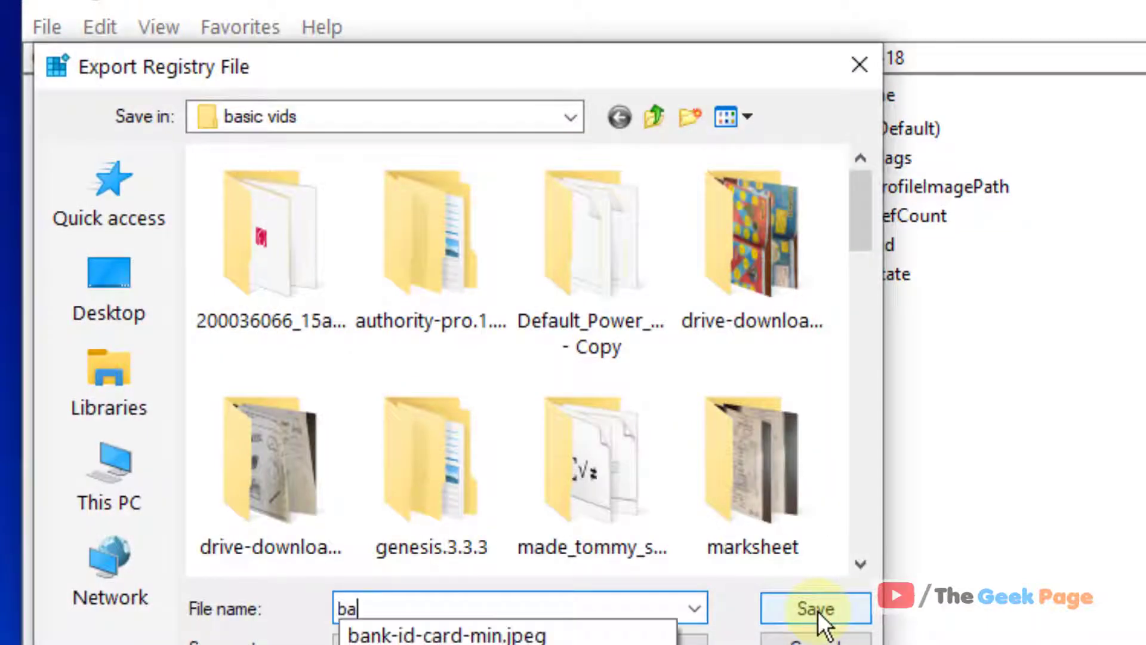
type("ckup1")
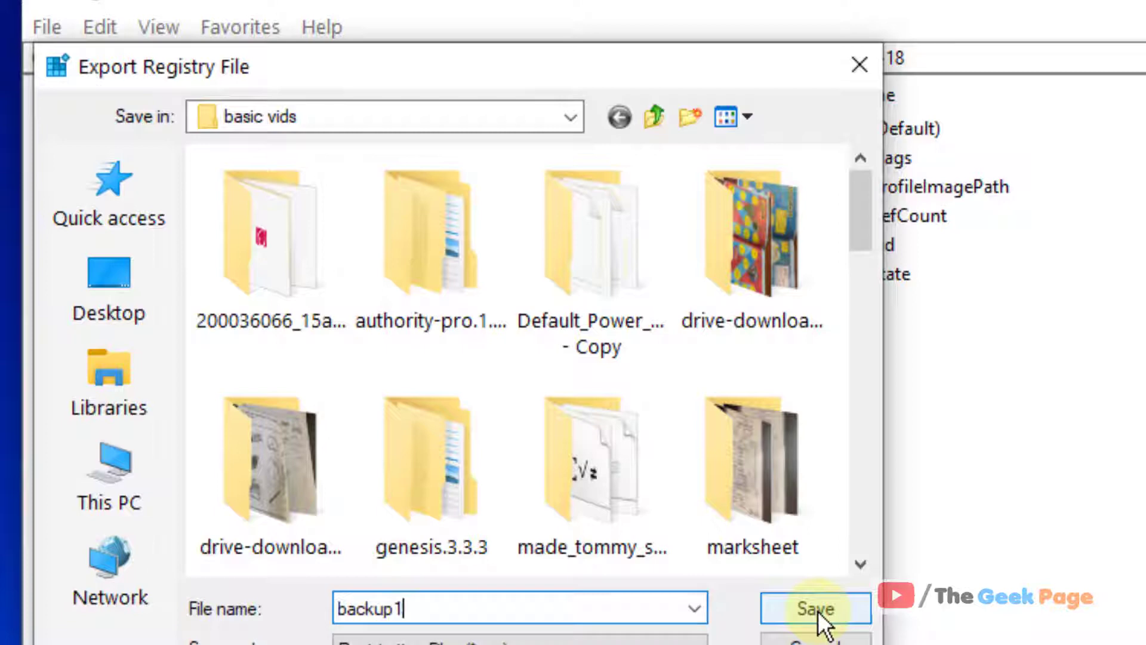
type("2")
left_click(818, 611)
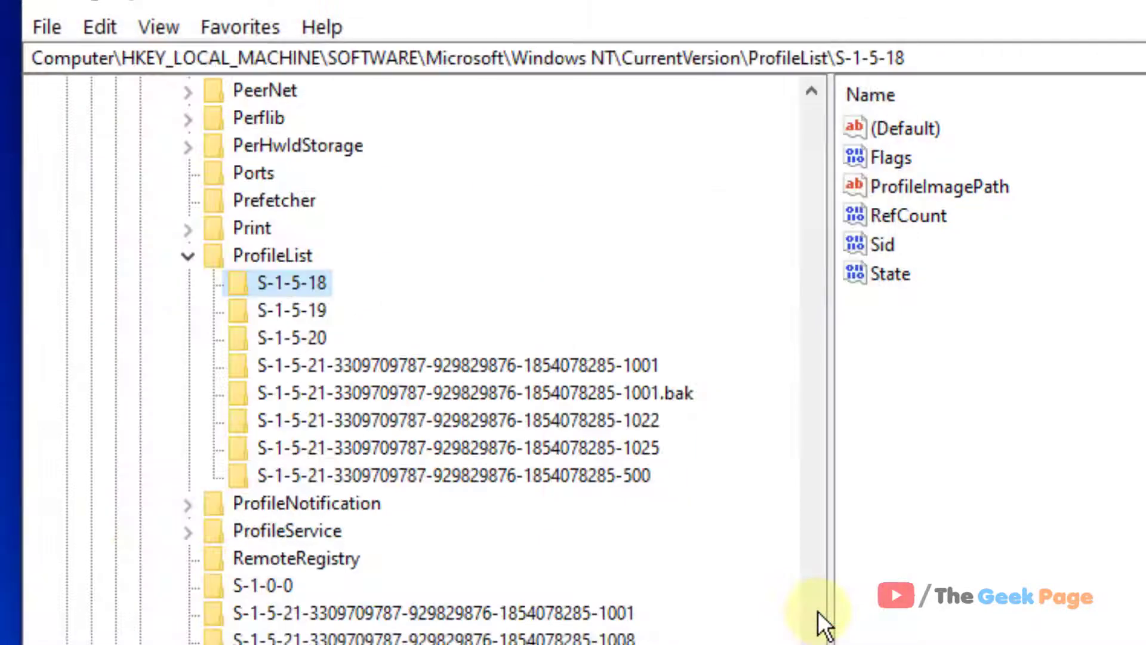
left_click(59, 38)
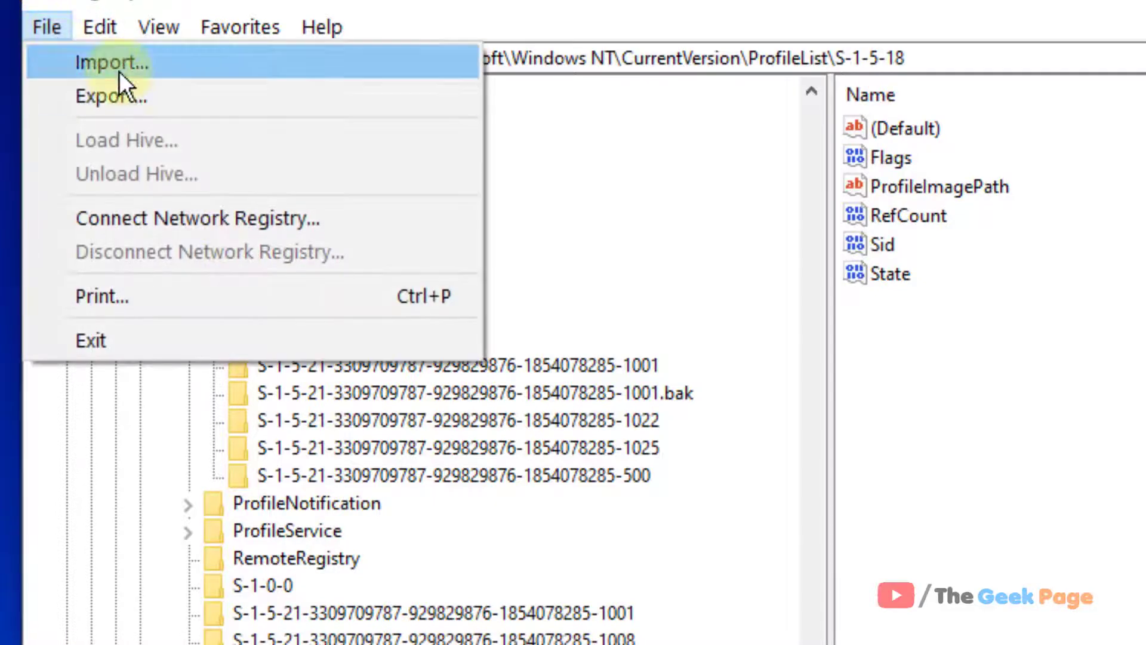
left_click(639, 5)
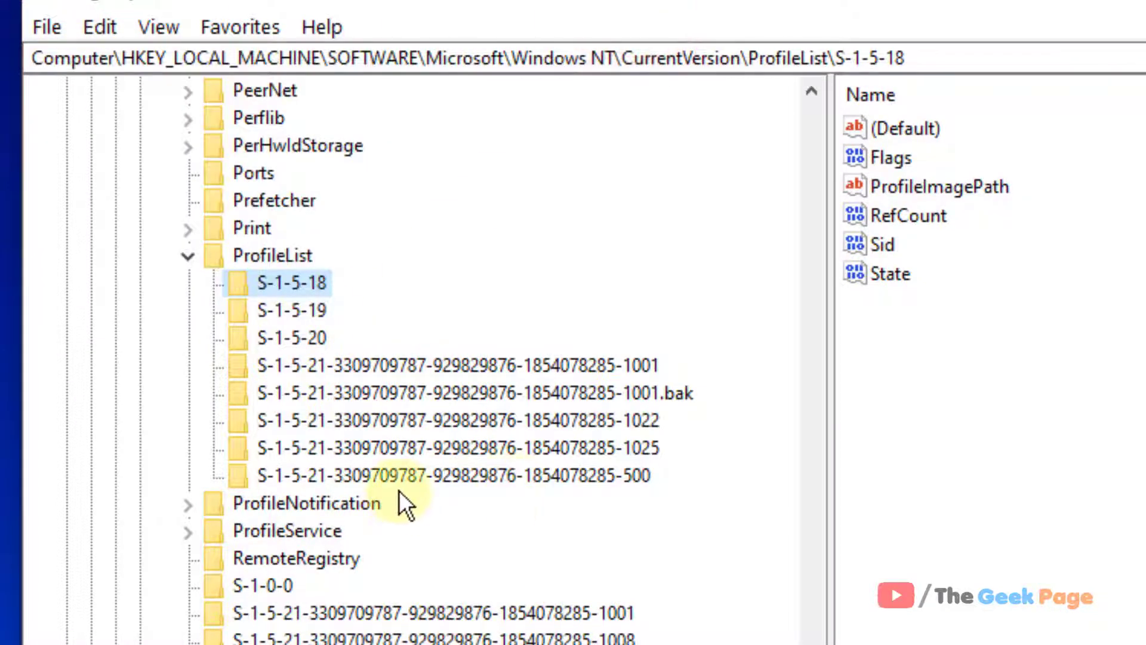
left_click(314, 310)
left_click(312, 287)
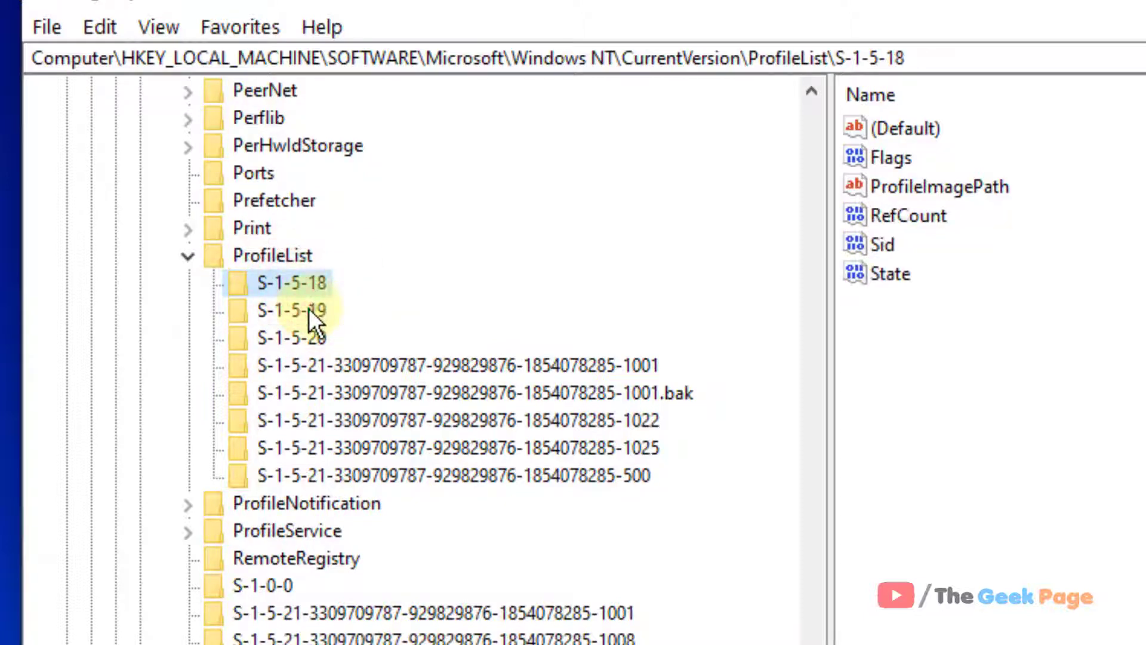
left_click(309, 309)
left_click(306, 336)
left_click(309, 283)
left_click(308, 310)
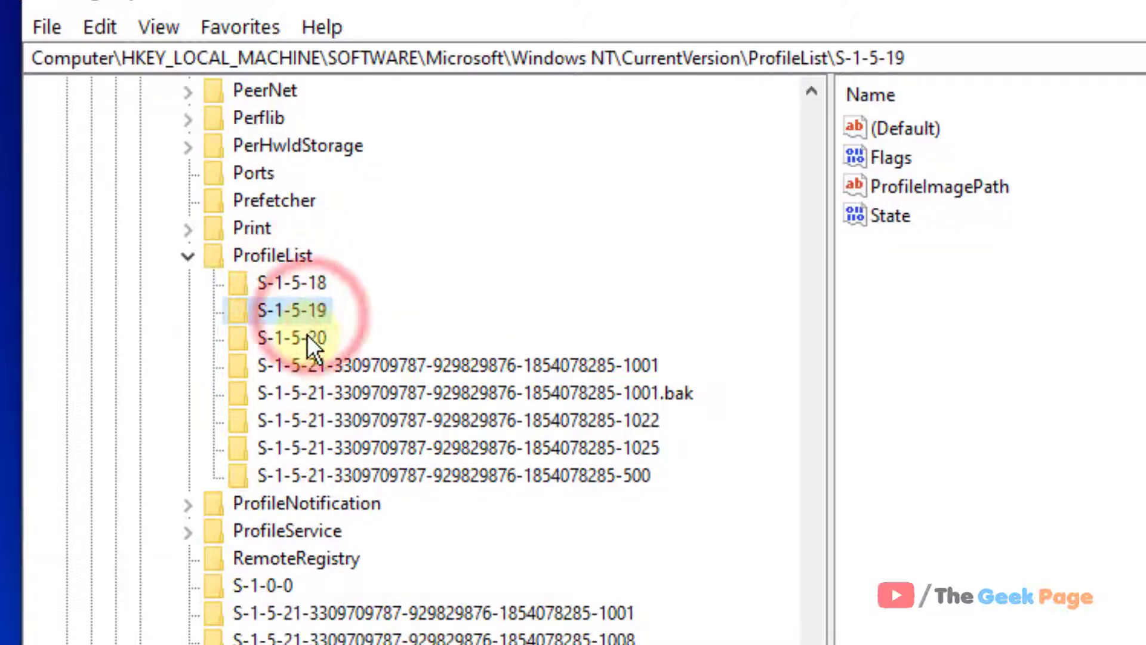
left_click(306, 335)
left_click(295, 281)
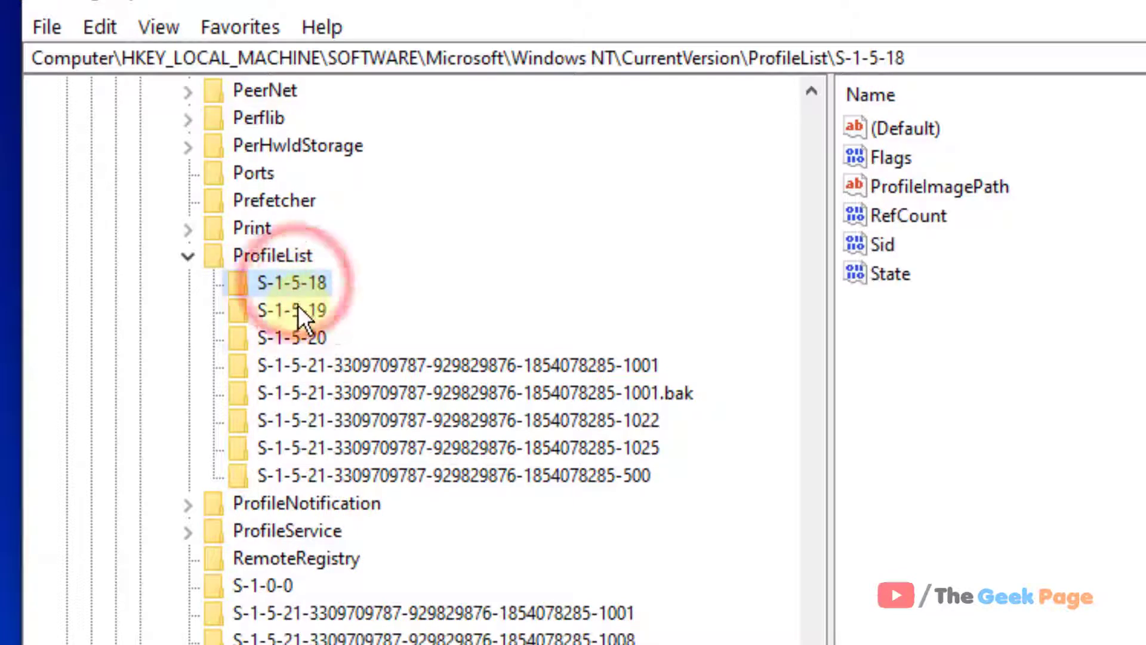
left_click(299, 307)
left_click(301, 336)
left_click(310, 282)
left_click(306, 309)
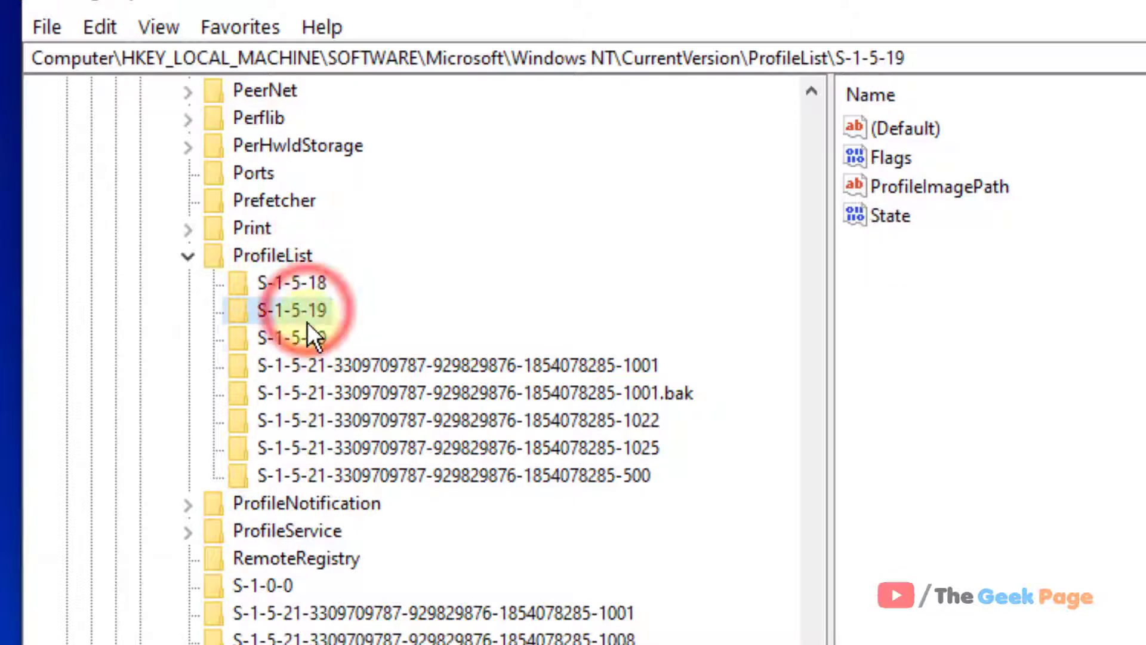
left_click(309, 335)
left_click(315, 280)
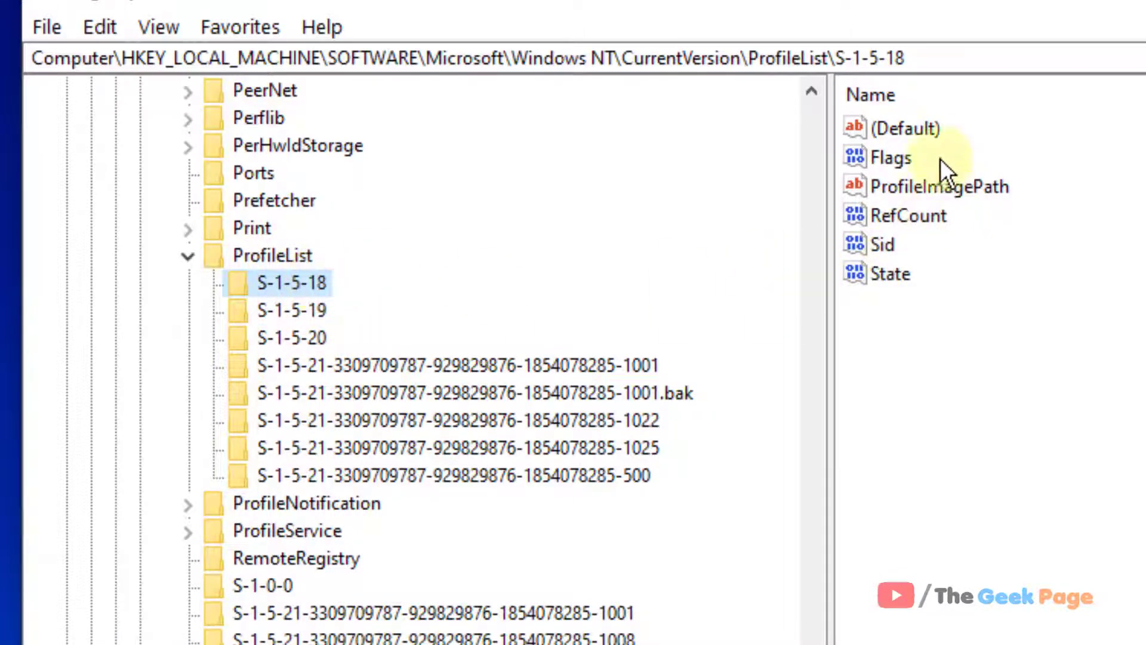
left_click(919, 215)
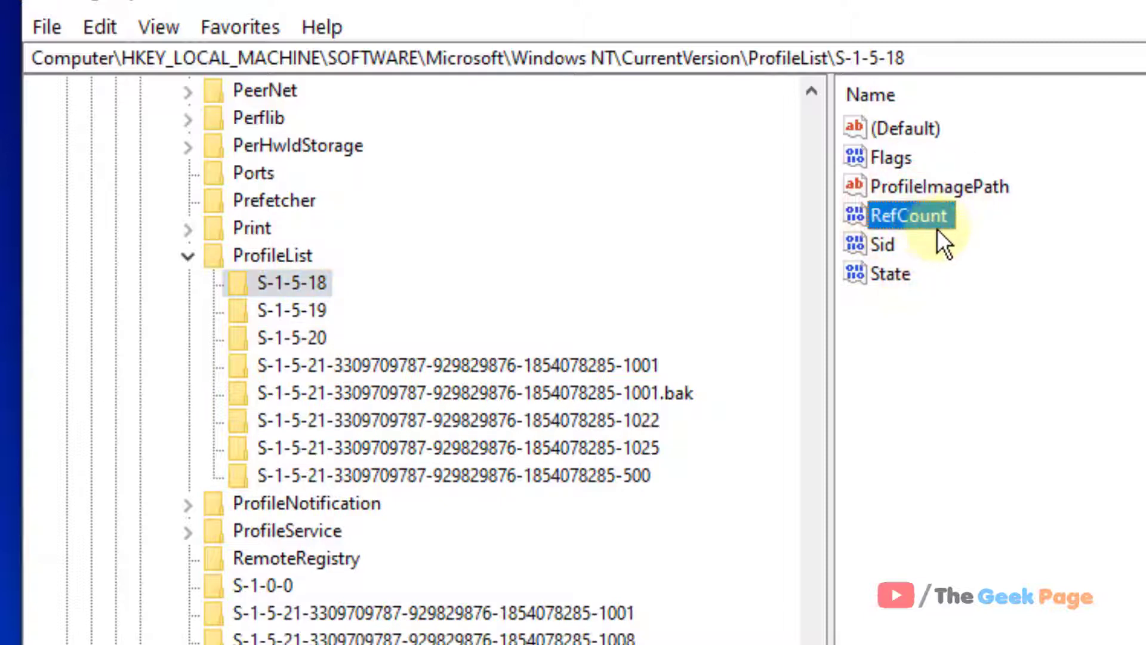
left_click(320, 309)
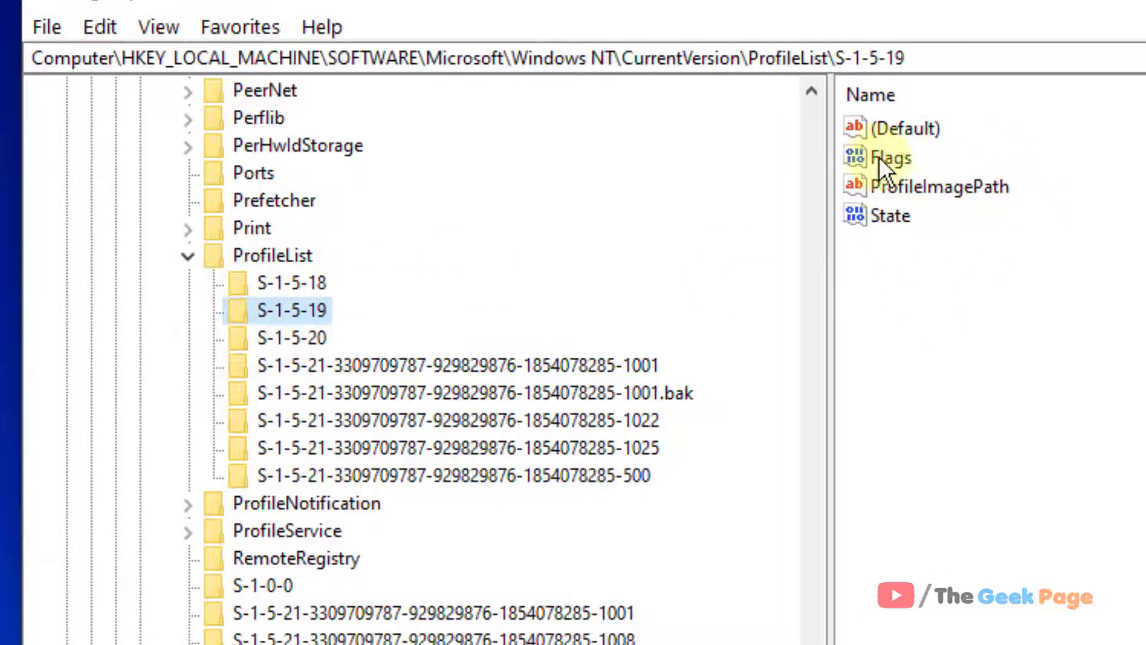
left_click(275, 337)
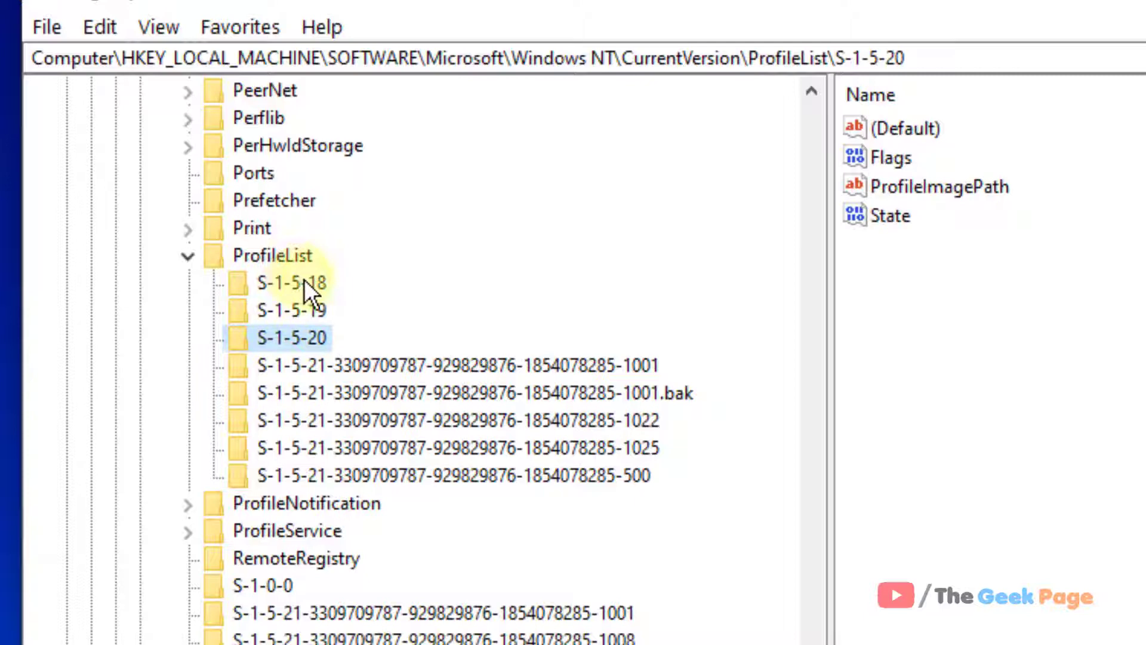
left_click(321, 279)
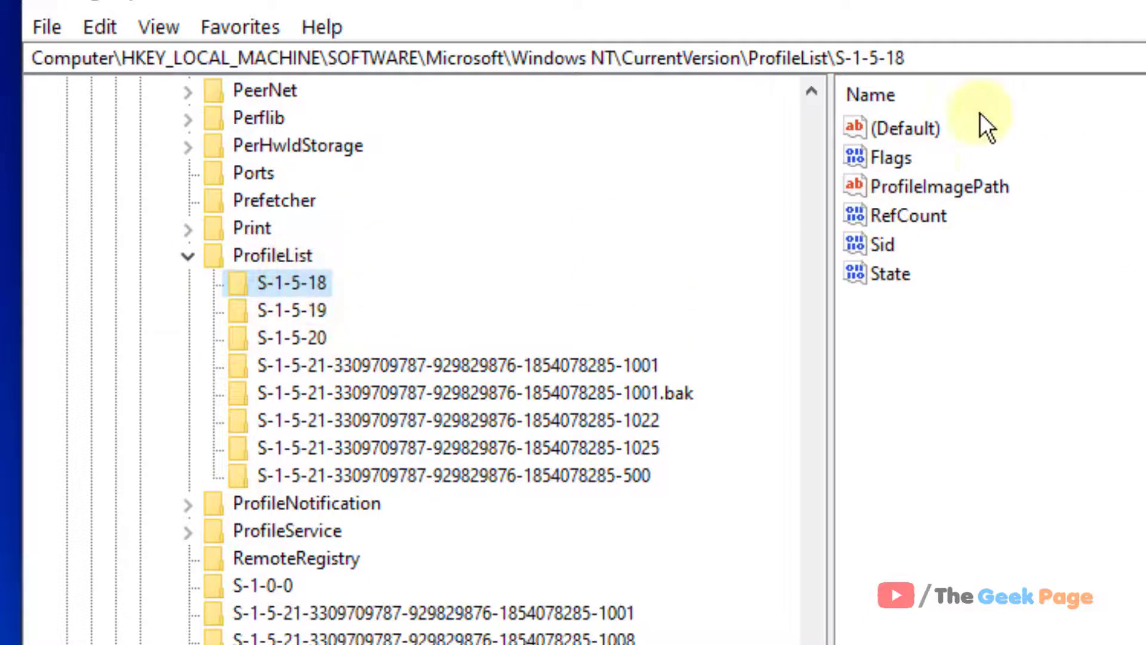
left_click(908, 215)
left_click(279, 311)
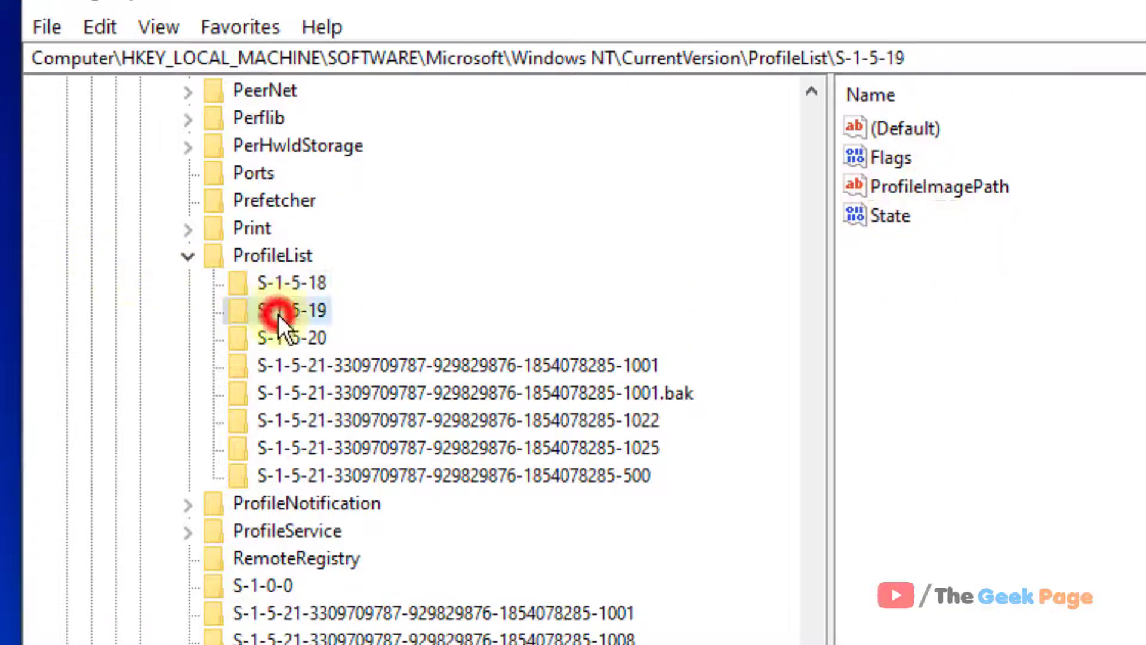
left_click(311, 338)
left_click(325, 285)
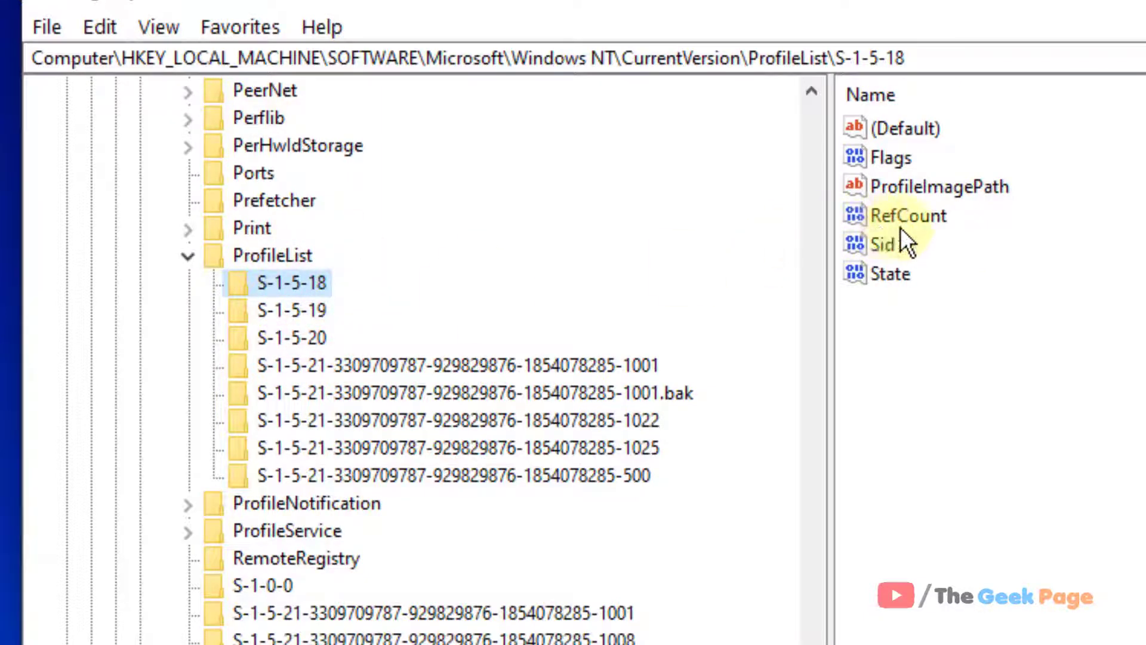
Change the RefCount value data of S-1-5-18 from 1 to 0
double_click(932, 218)
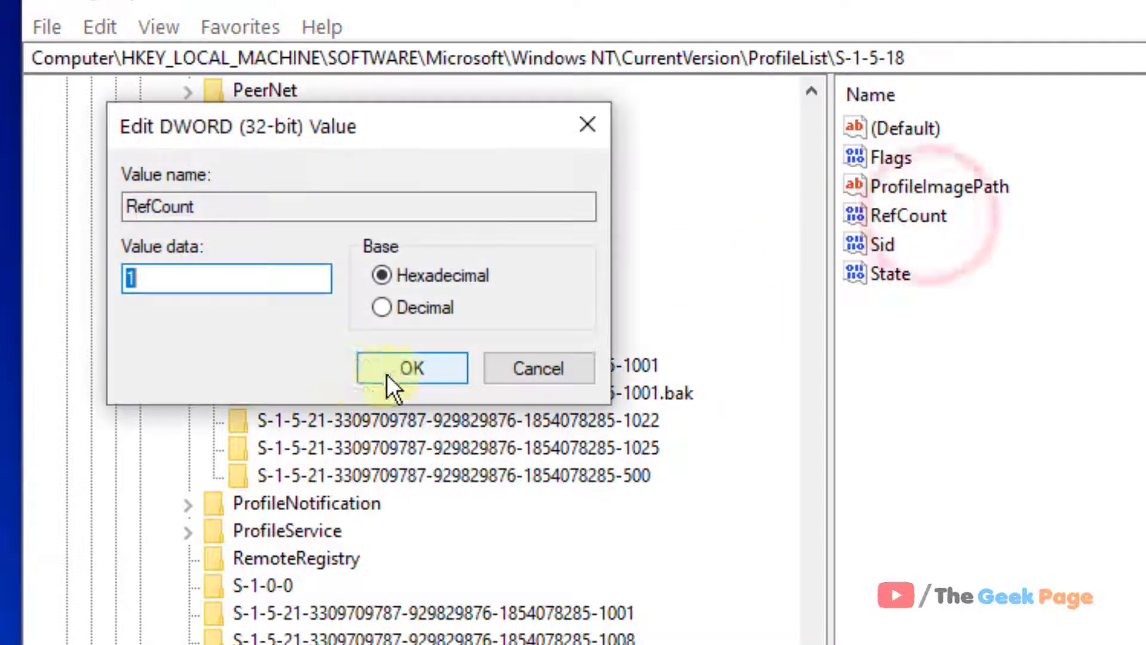
left_click(206, 281)
double_click(206, 280)
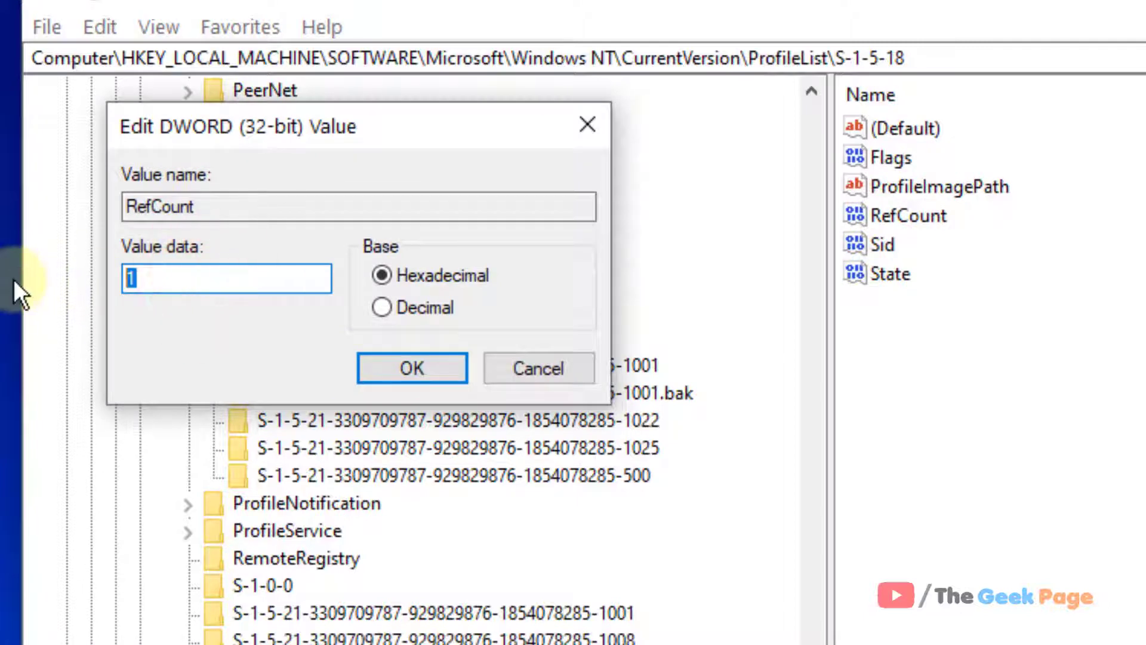
type("0")
left_click(456, 368)
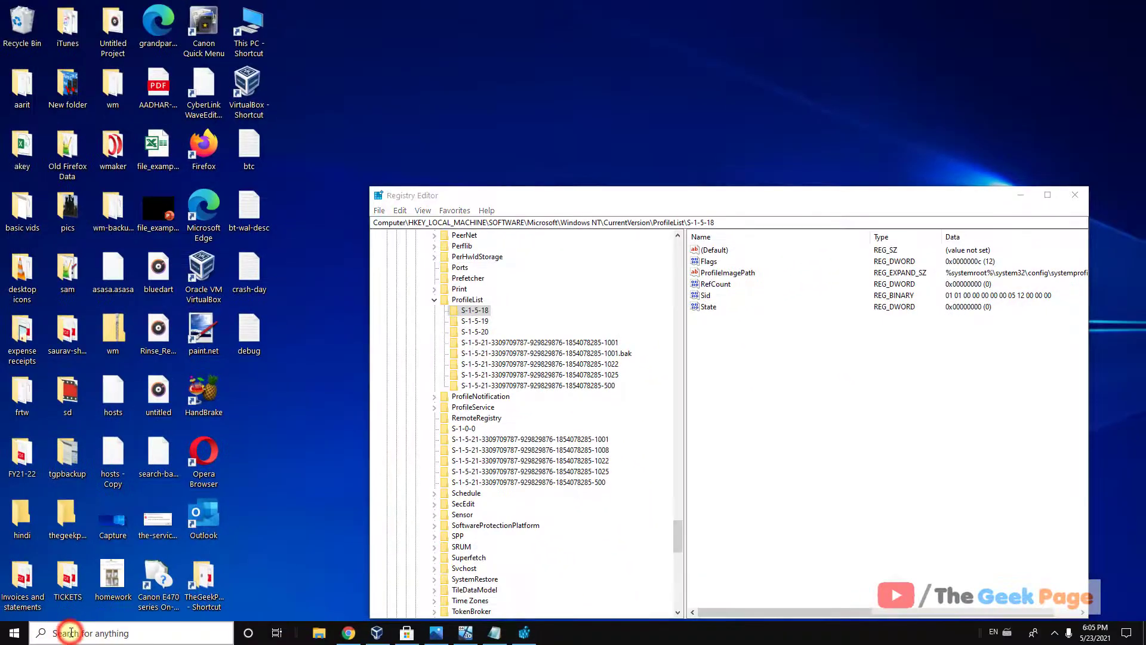
Search Windows for 'check for update'
left_click(71, 631)
type("c")
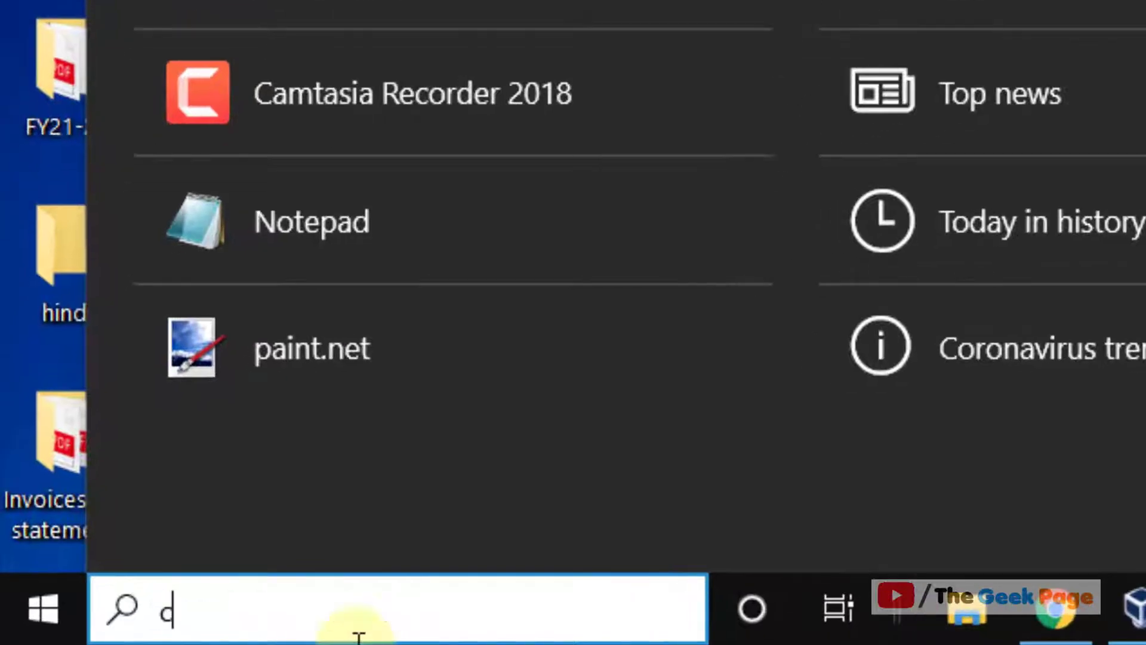
type("heck for u")
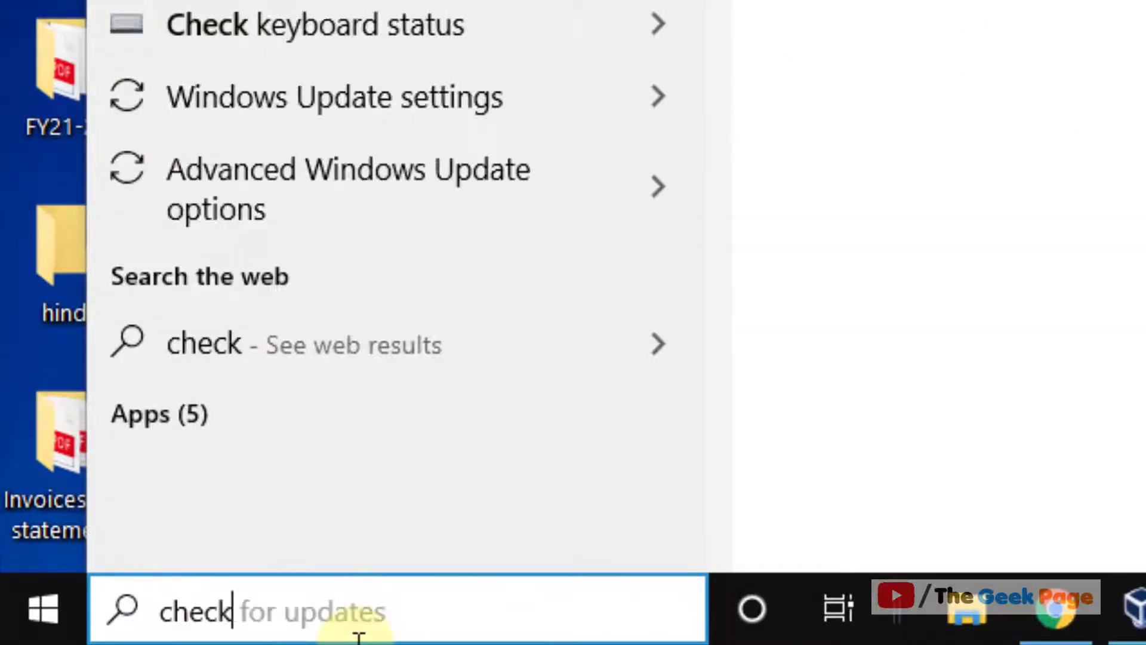
type("pdate")
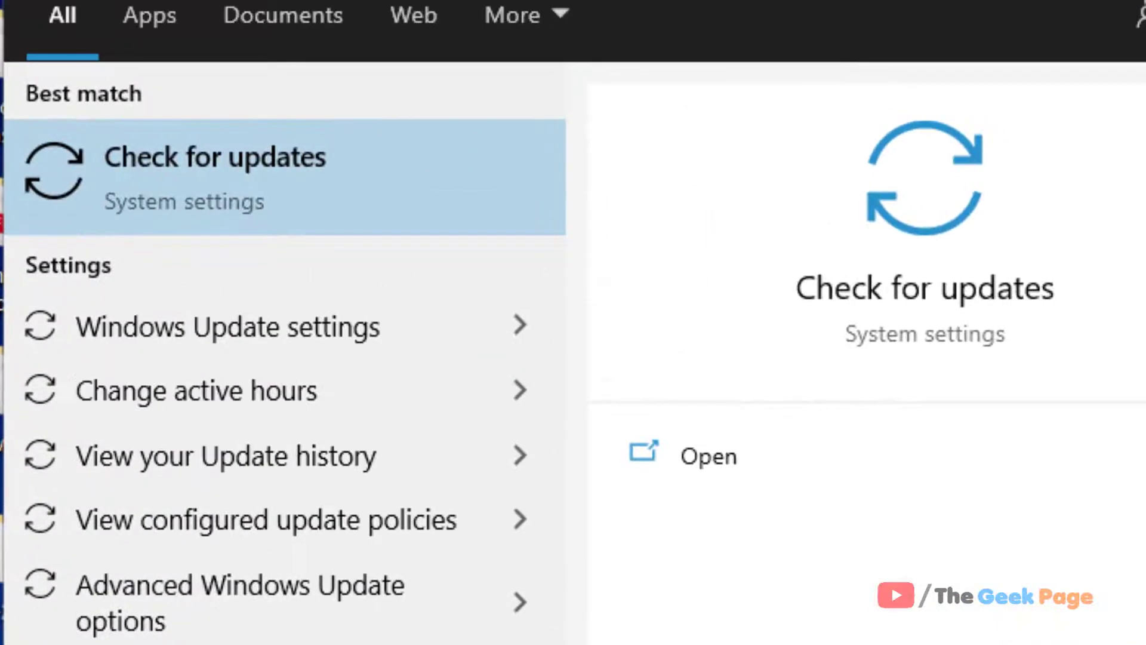
Run a Windows Update check, then bring up the Start menu's power choices to restart
left_click(296, 197)
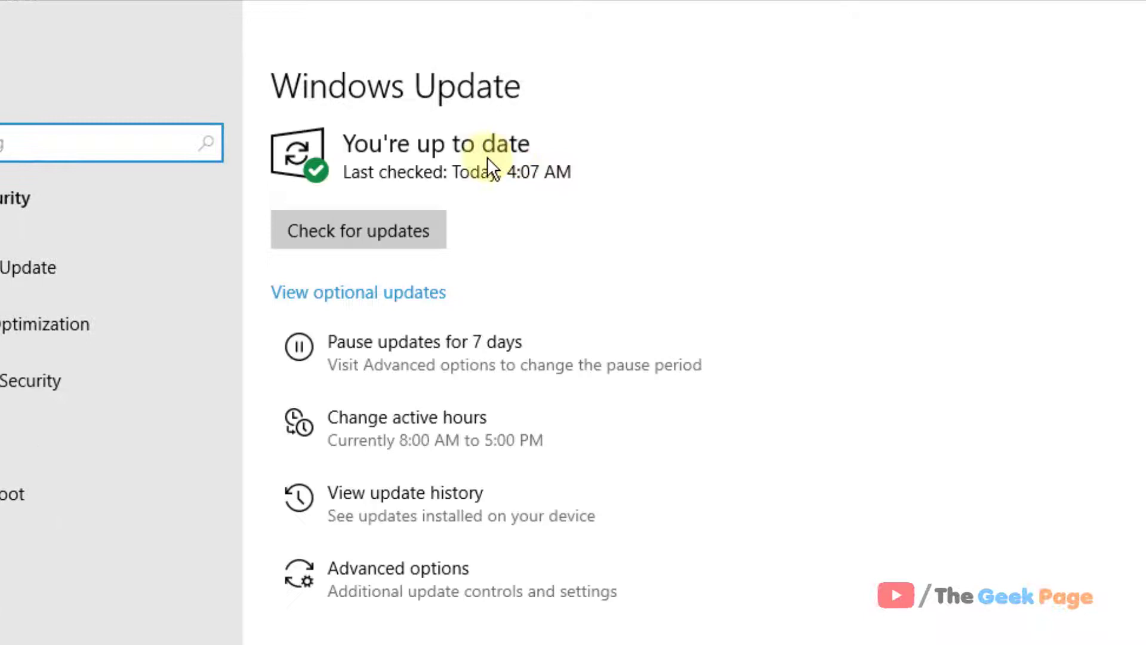
left_click(400, 244)
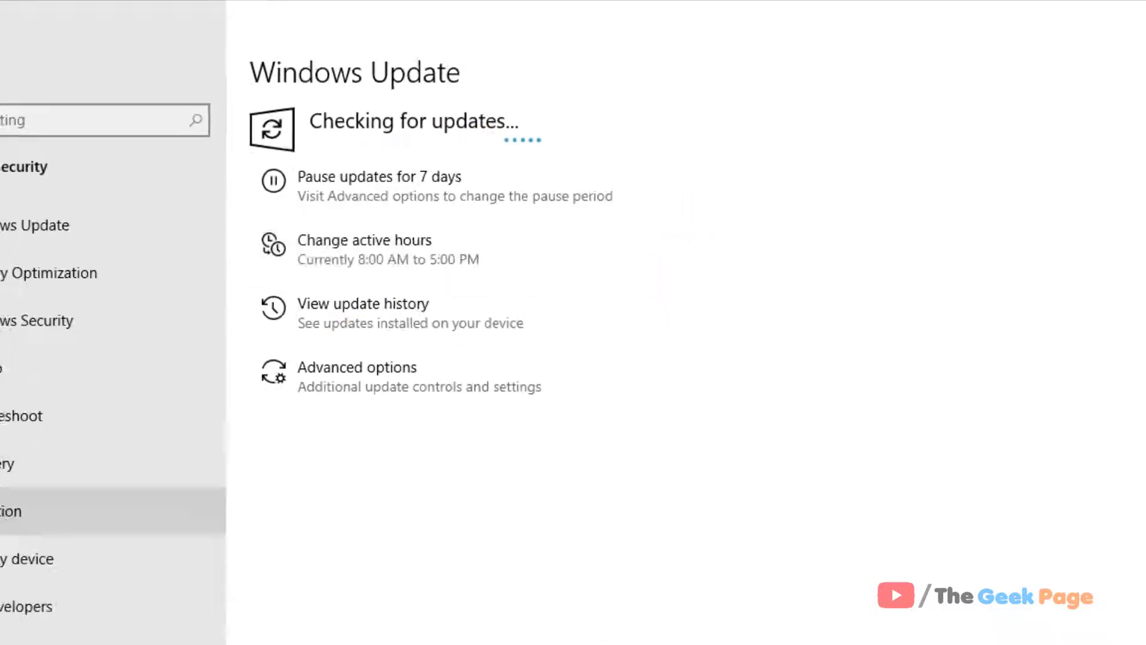
left_click(14, 633)
left_click(15, 606)
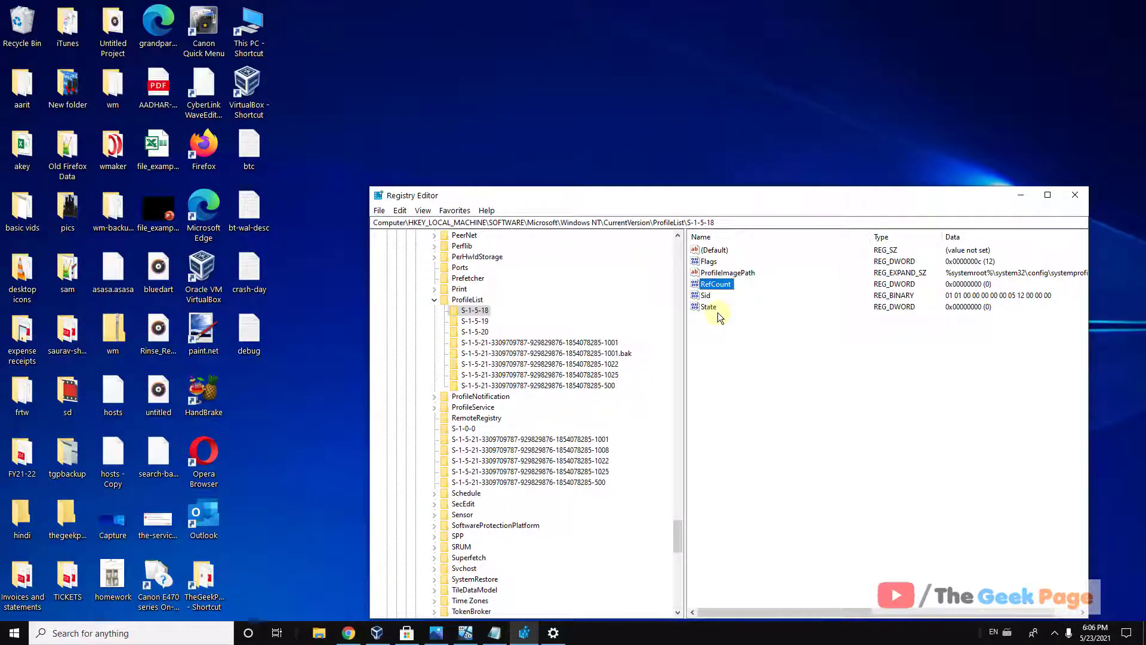
Compare the ProfileList keys ending in 1001, 1025 and 1001.bak, finishing on 1001.bak
left_click(416, 222)
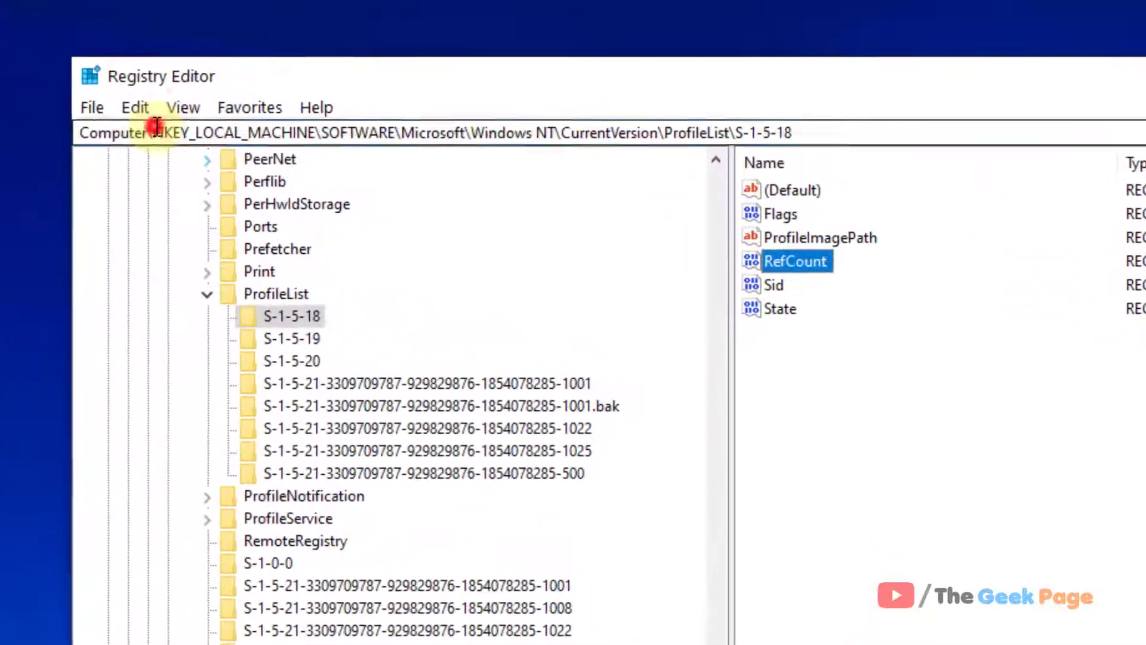
left_click_drag(408, 222, 785, 225)
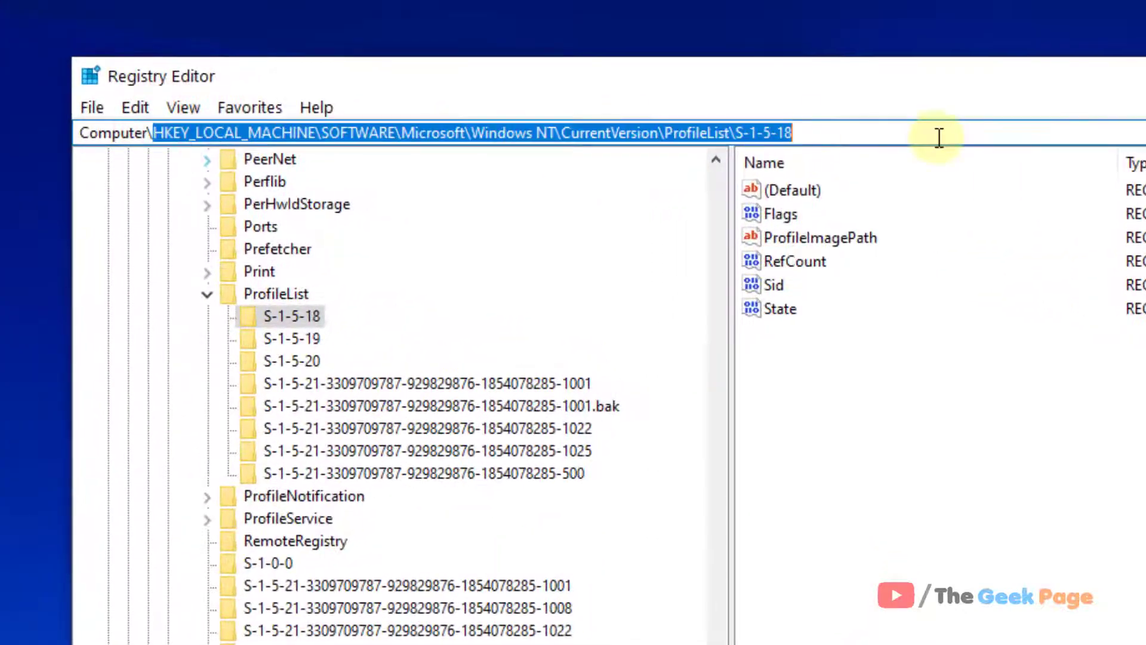
left_click(336, 382)
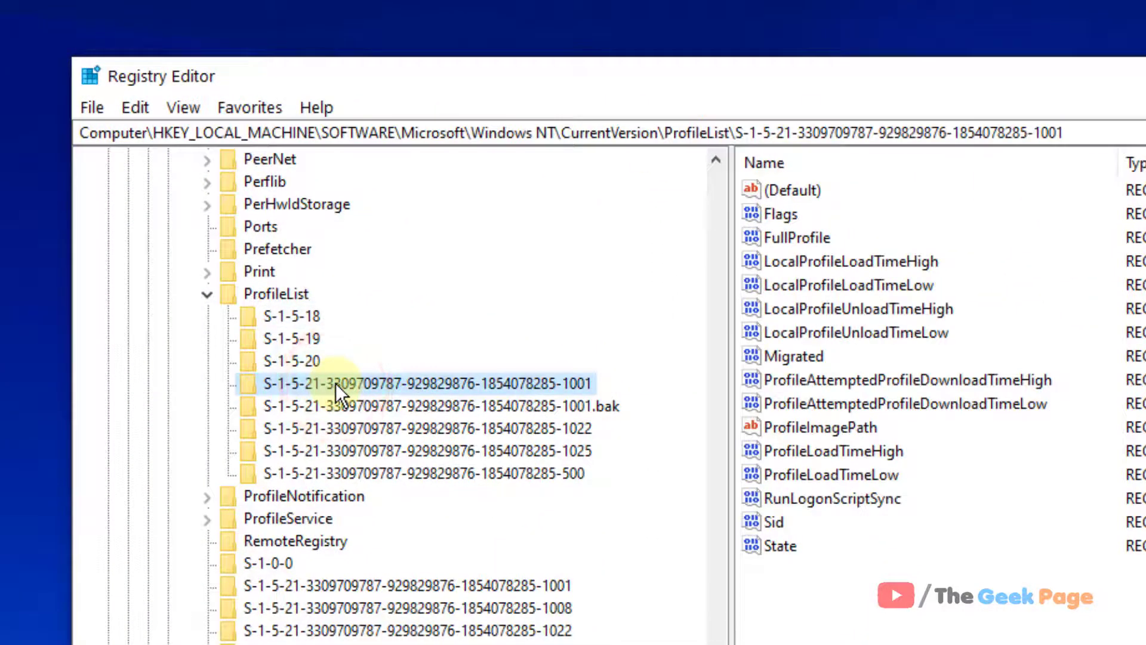
left_click(377, 406)
left_click(384, 449)
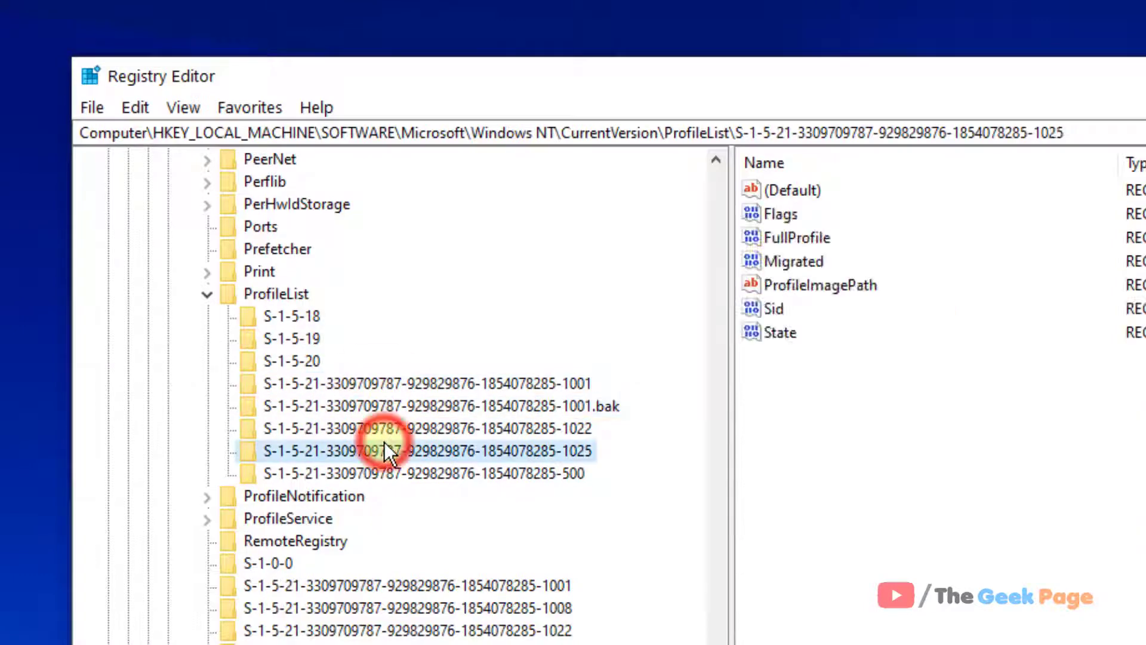
left_click(403, 384)
left_click(408, 408)
left_click(414, 451)
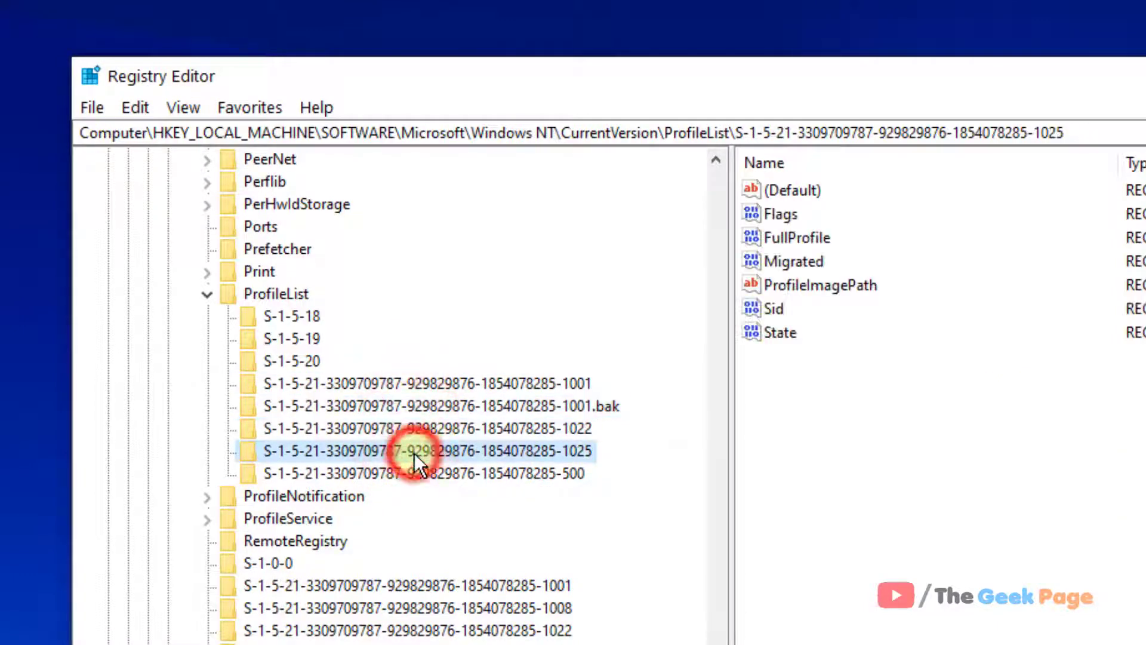
left_click(476, 387)
left_click(482, 402)
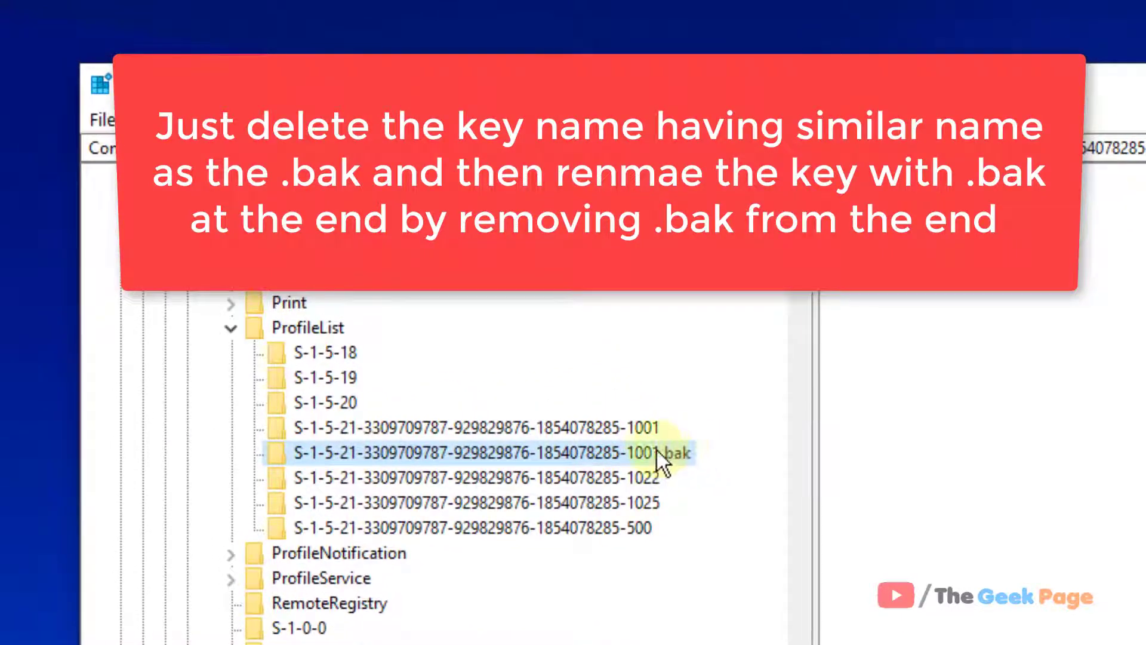
left_click(576, 419)
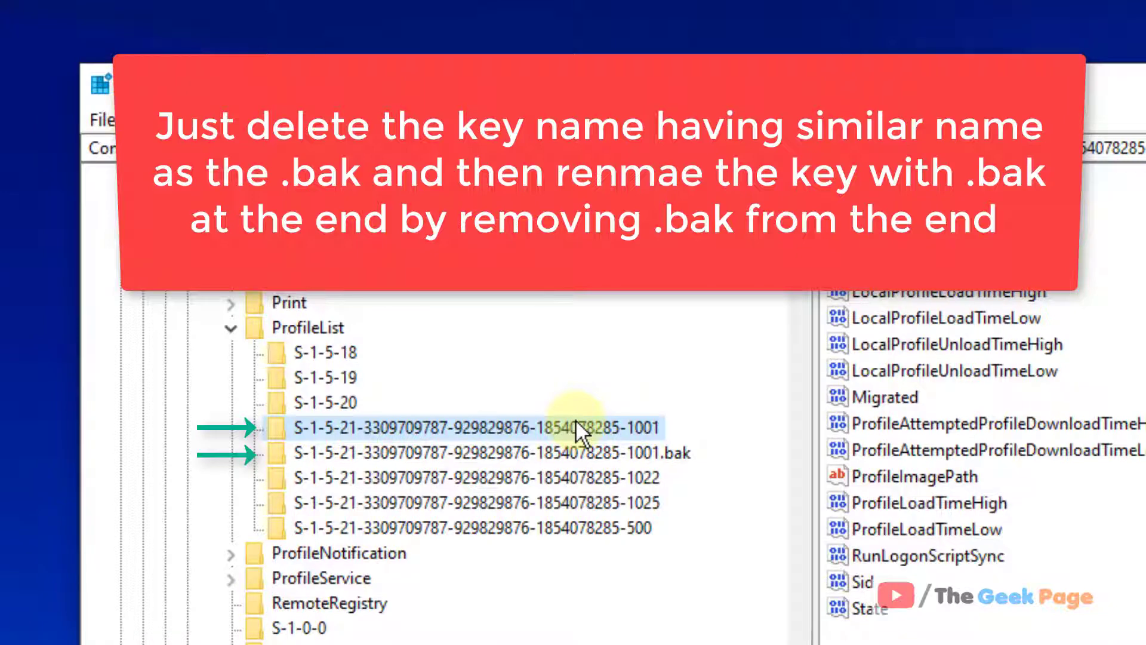
left_click(638, 452)
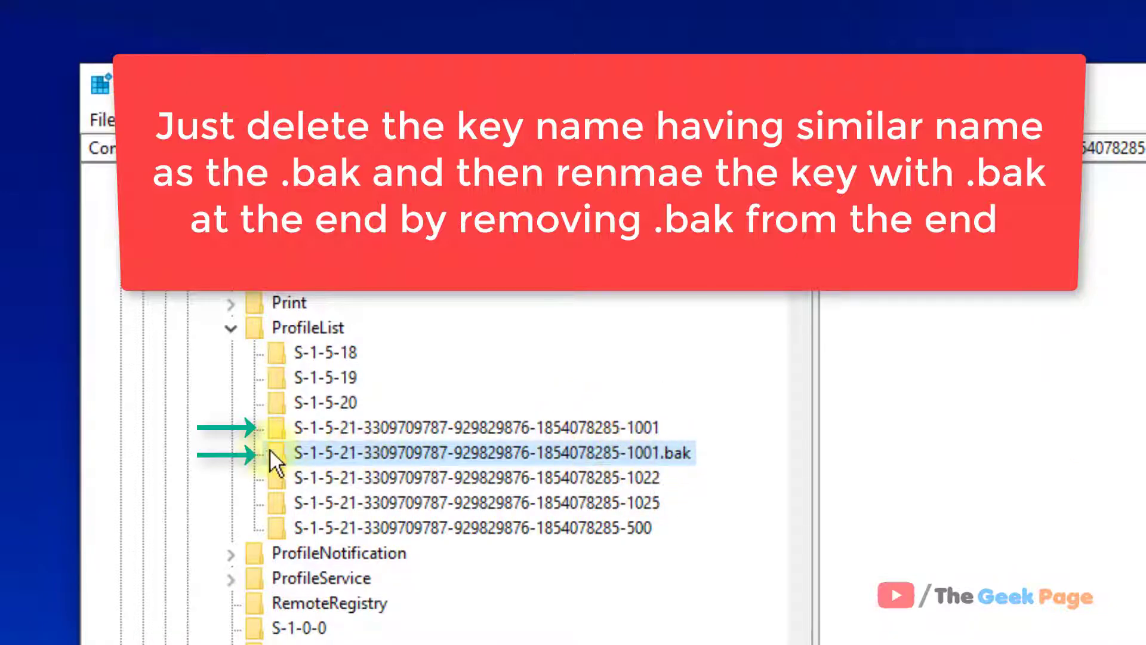
left_click(585, 423)
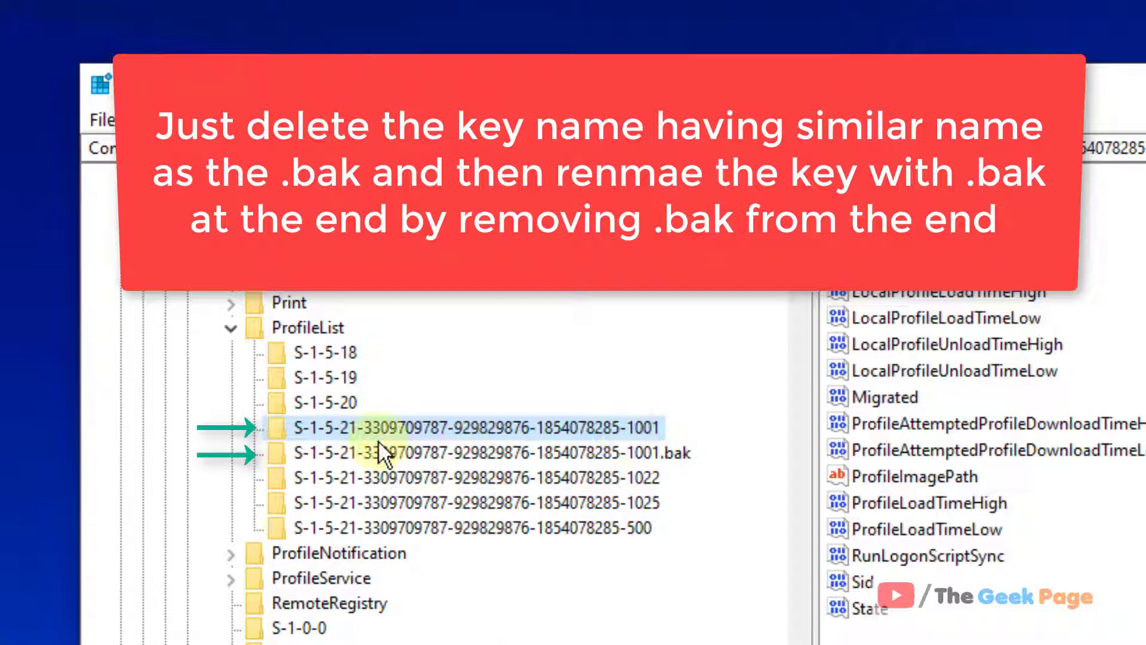
right_click(611, 434)
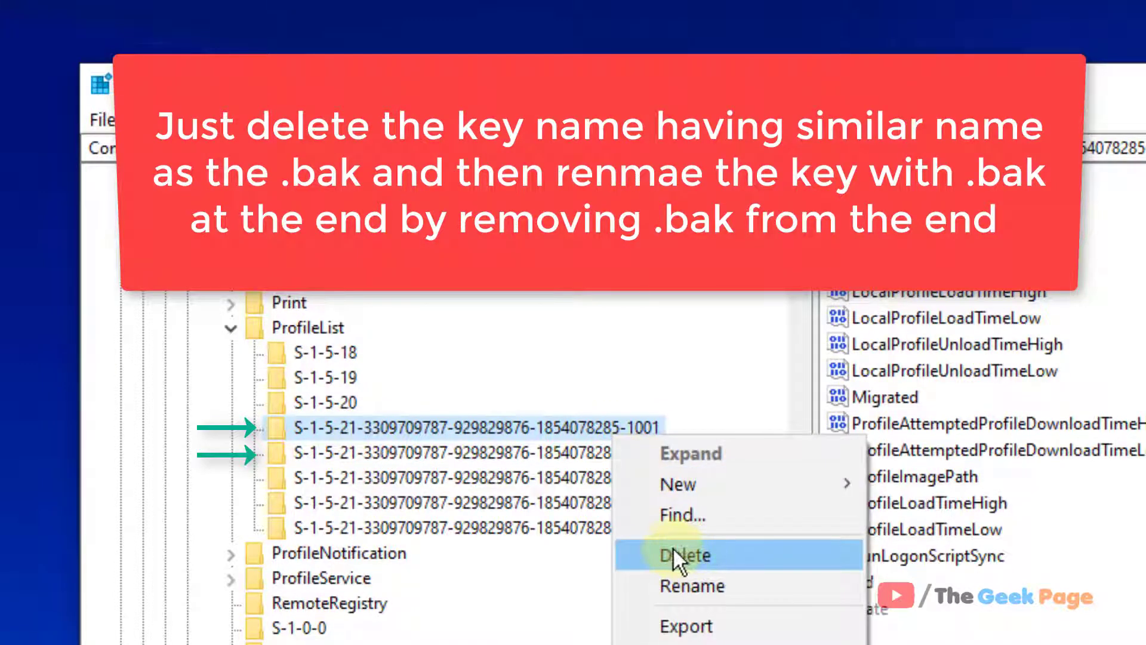
left_click(577, 453)
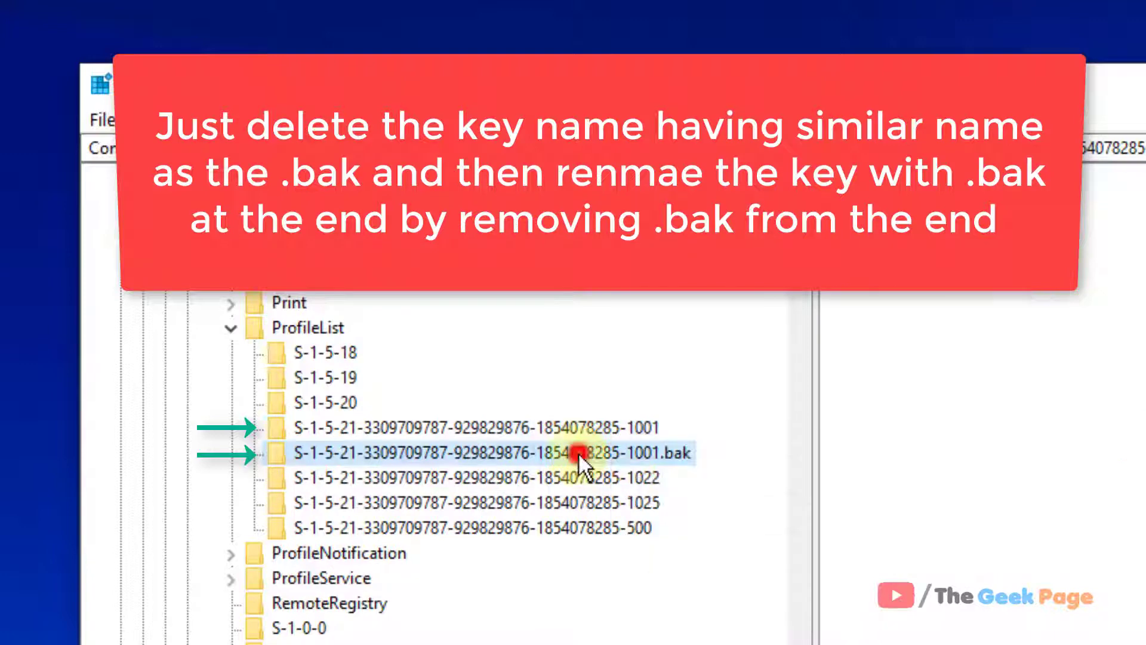
Rename the 1001.bak key, deleting the .bak suffix so it ends in 1001
right_click(663, 456)
left_click(743, 607)
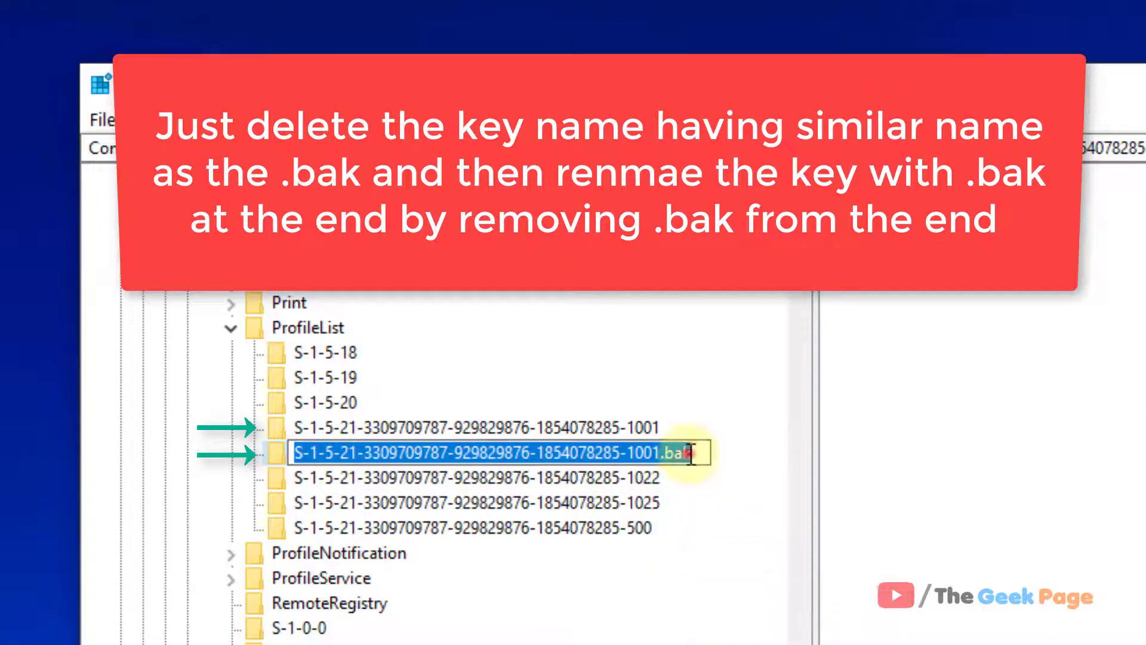
left_click_drag(693, 454, 660, 459)
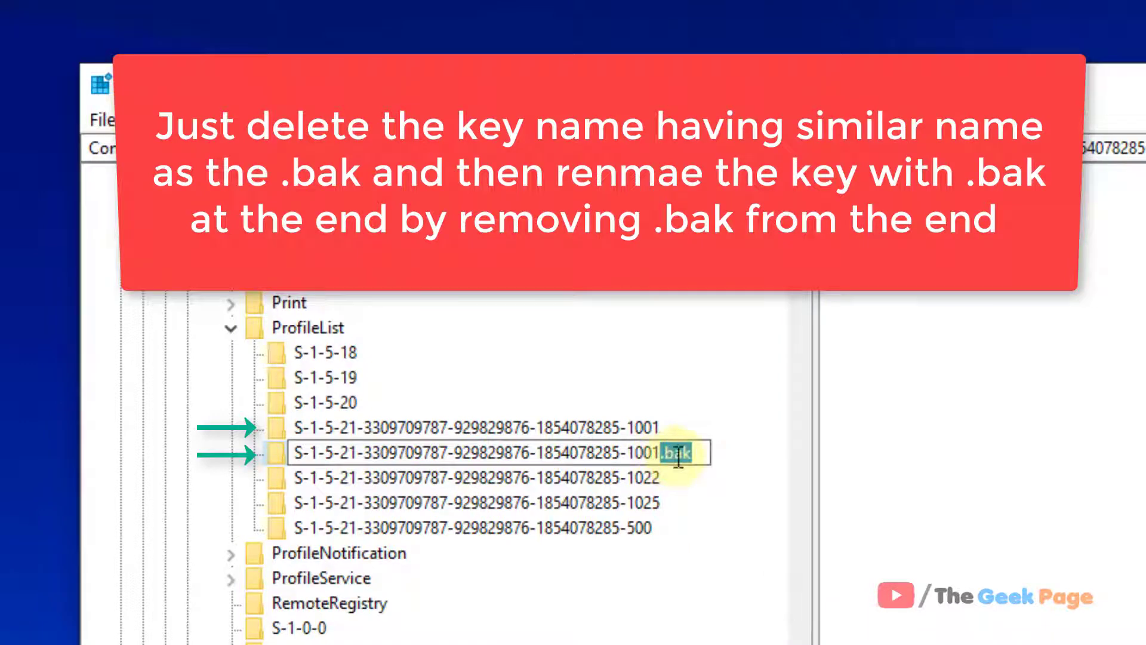
key("BackSpace")
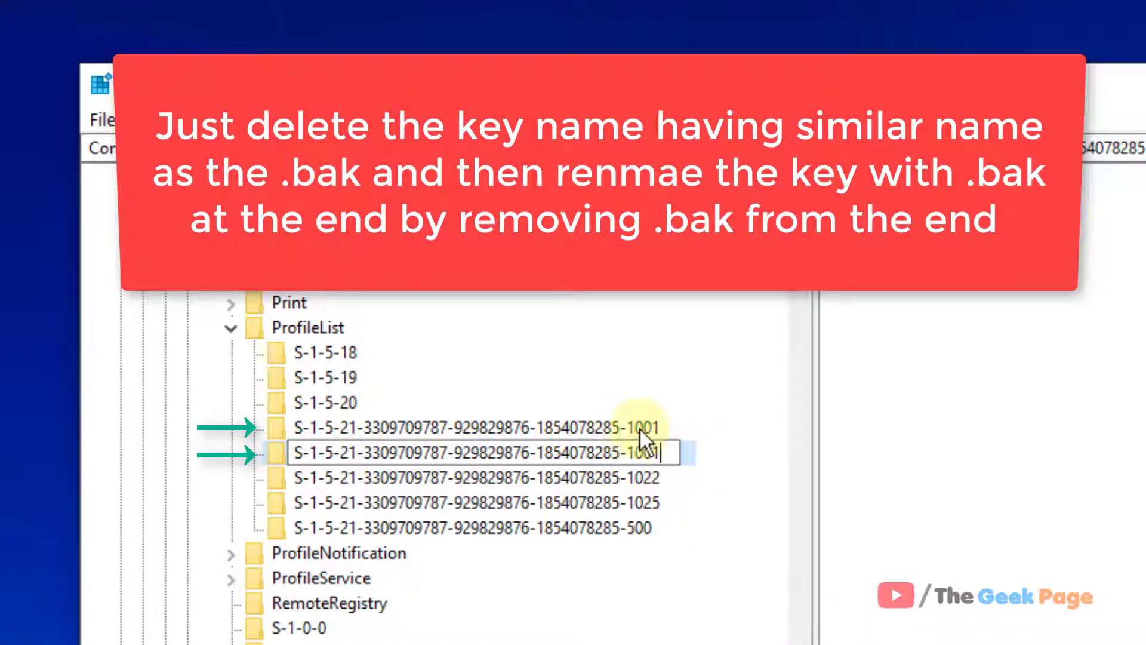